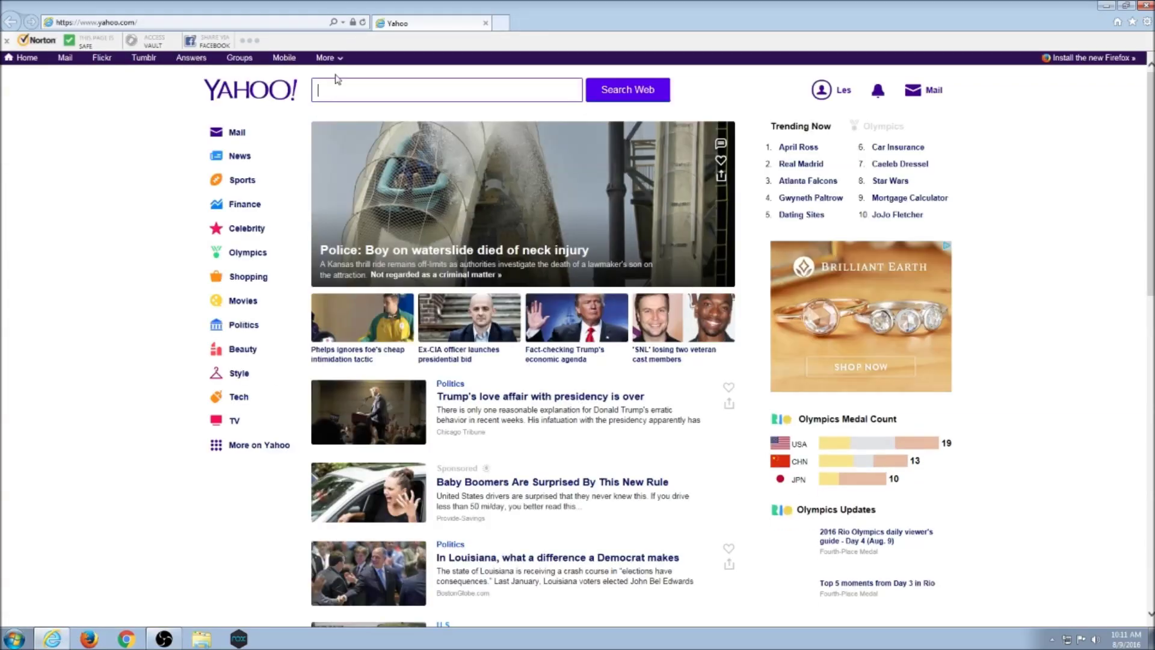
{"action": "left_click", "coordinate": [98, 22]}
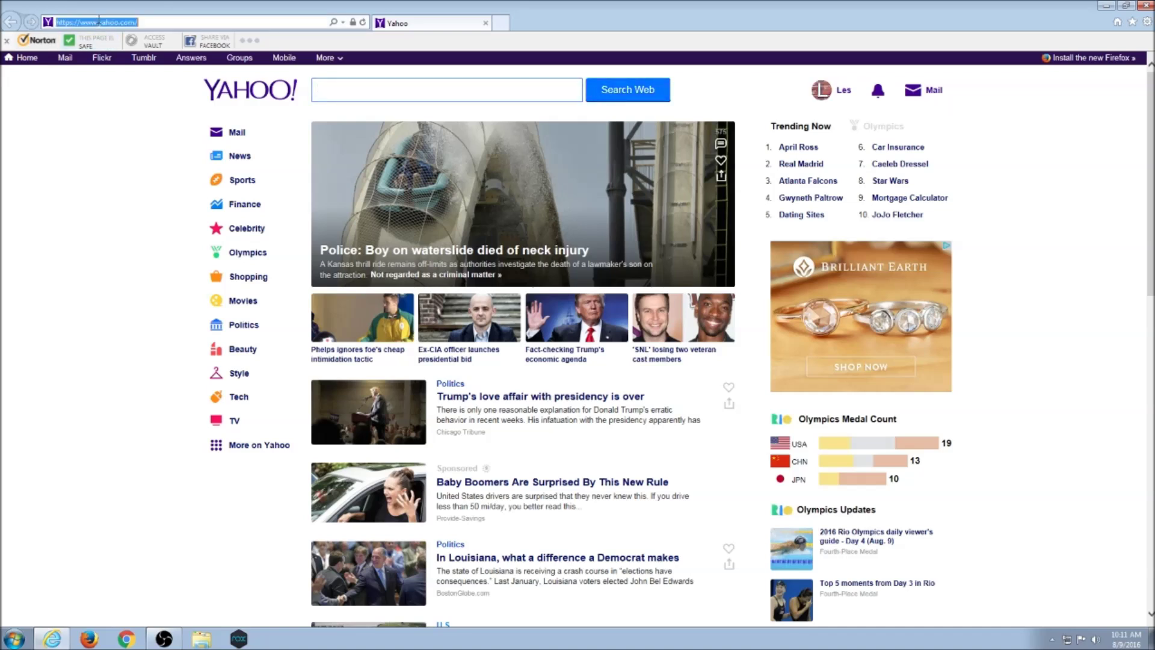
{"action": "type", "text": "www."}
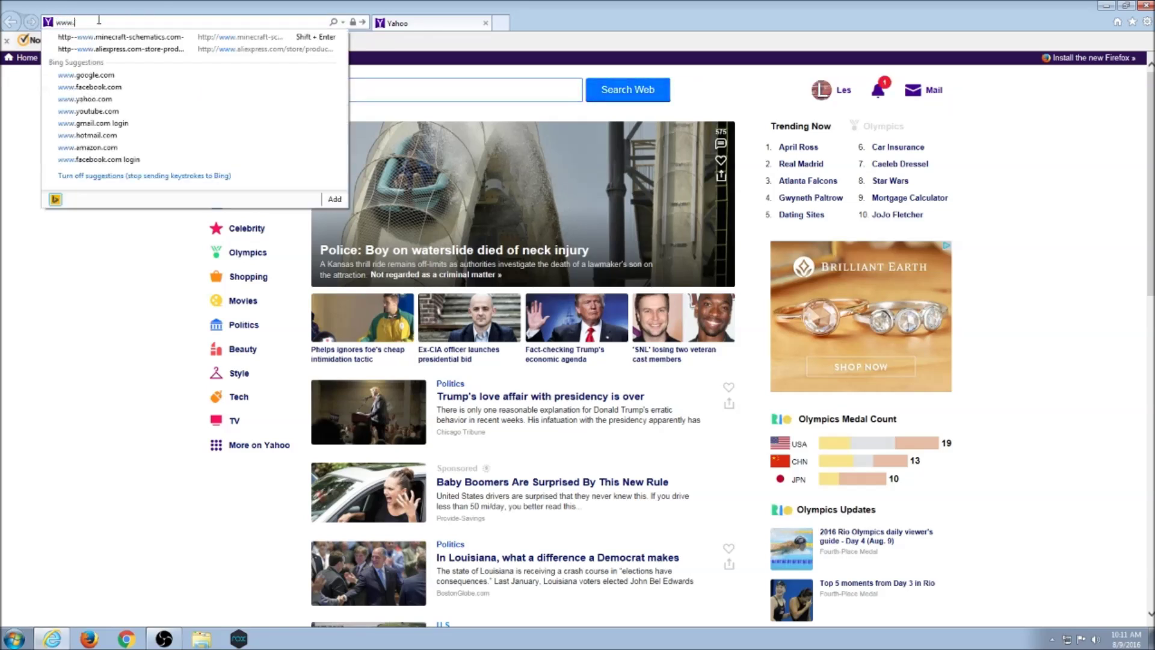
{"action": "type", "text": "goo"}
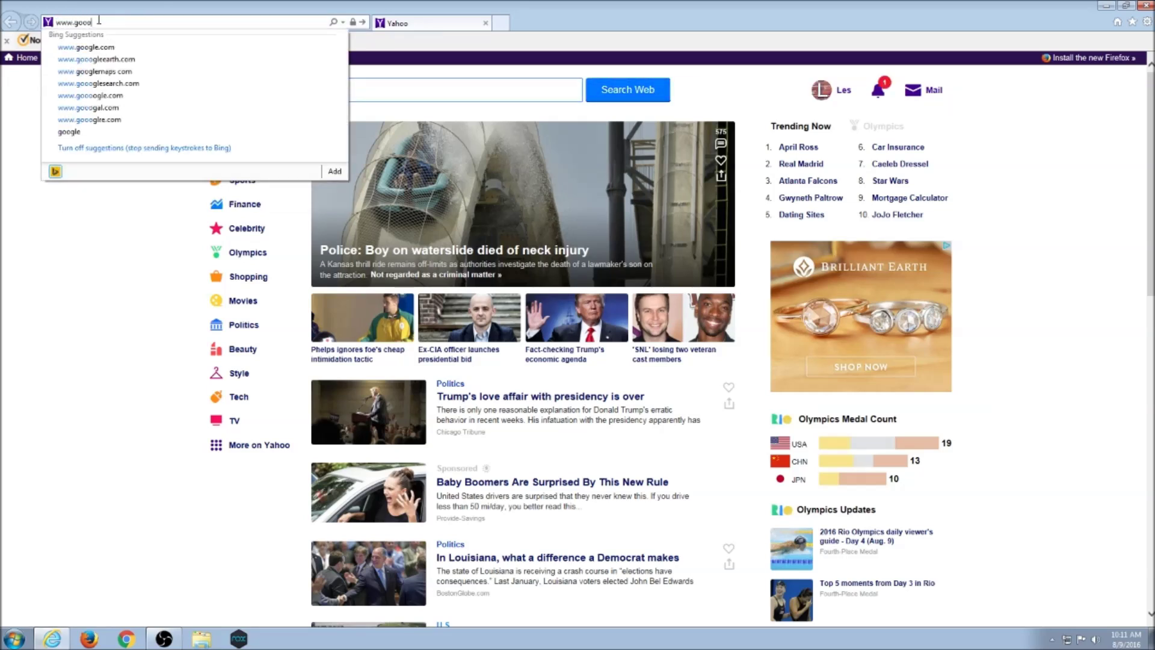
{"action": "type", "text": "gle.com"}
{"action": "key", "text": "Return"}
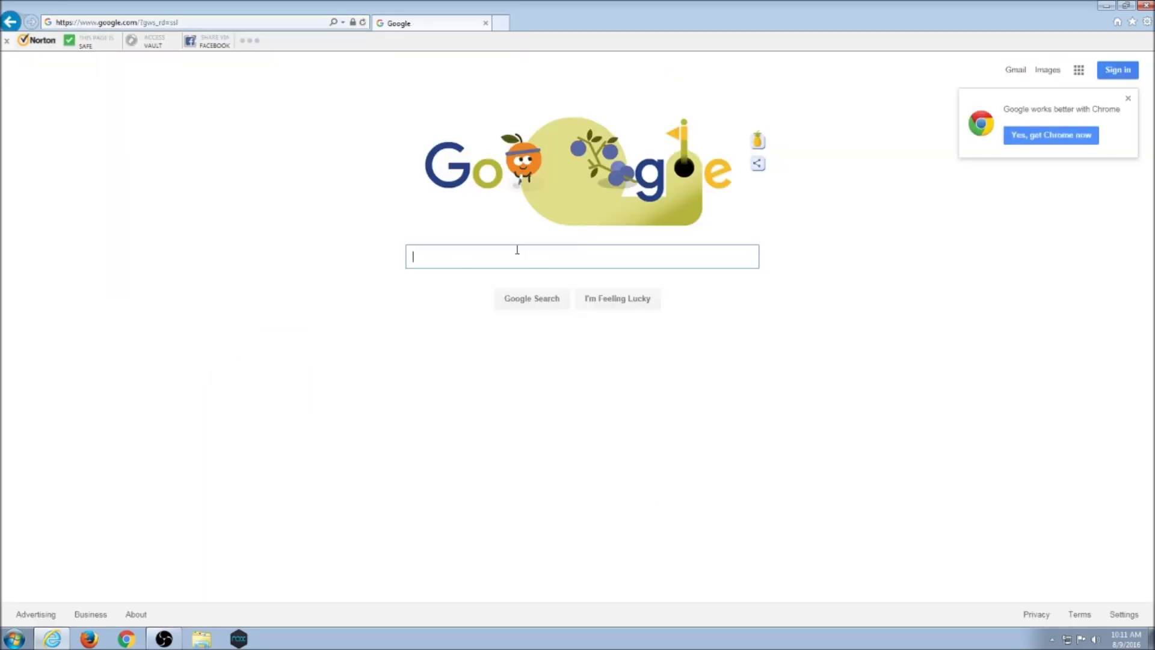
{"action": "type", "text": "poke"}
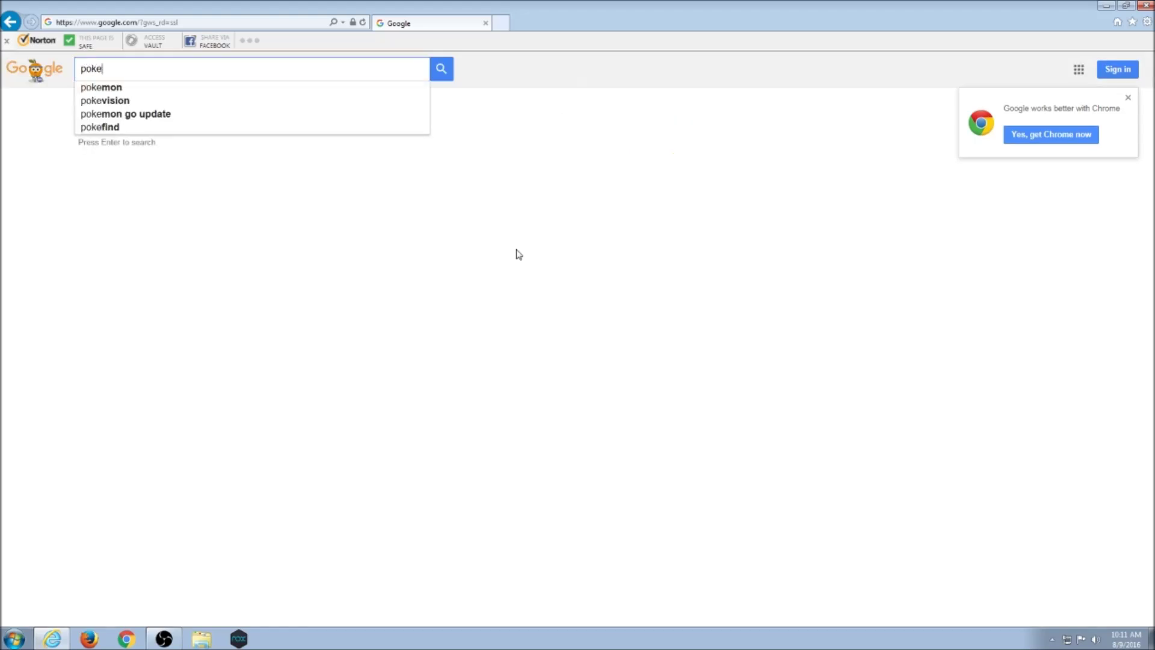
{"action": "type", "text": "mon g"}
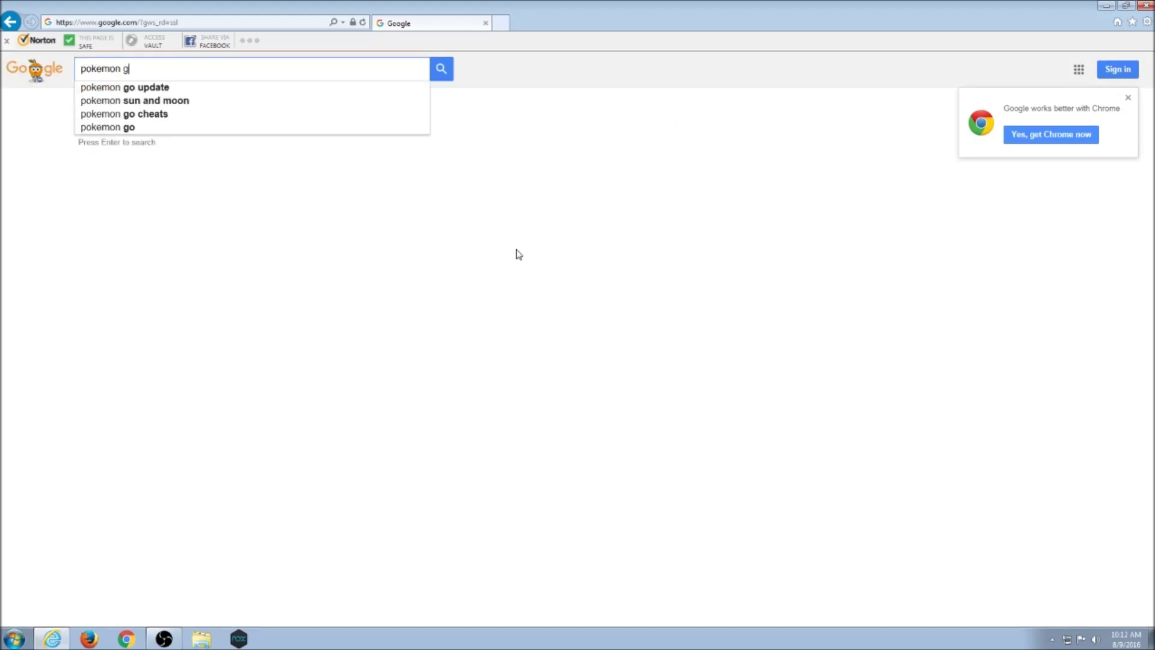
{"action": "type", "text": "o apk"}
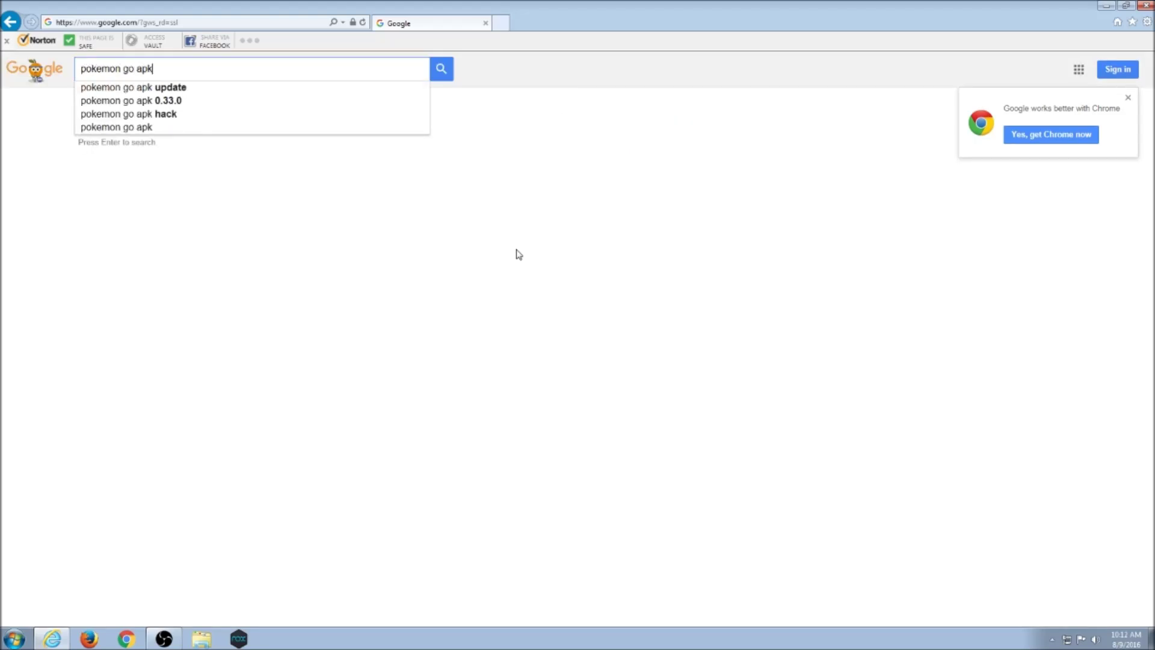
{"action": "key", "text": "Return"}
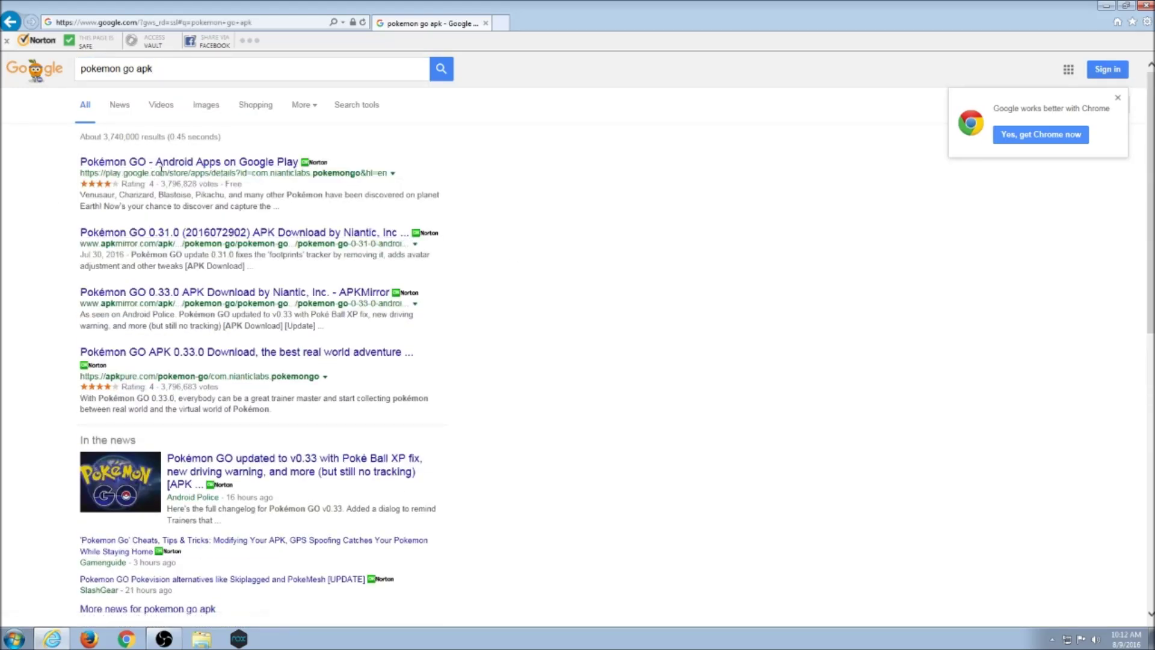
Step: Open Pokémon GO's Google Play listing and confirm its current version is 0.33.0
{"action": "left_click", "coordinate": [143, 163]}
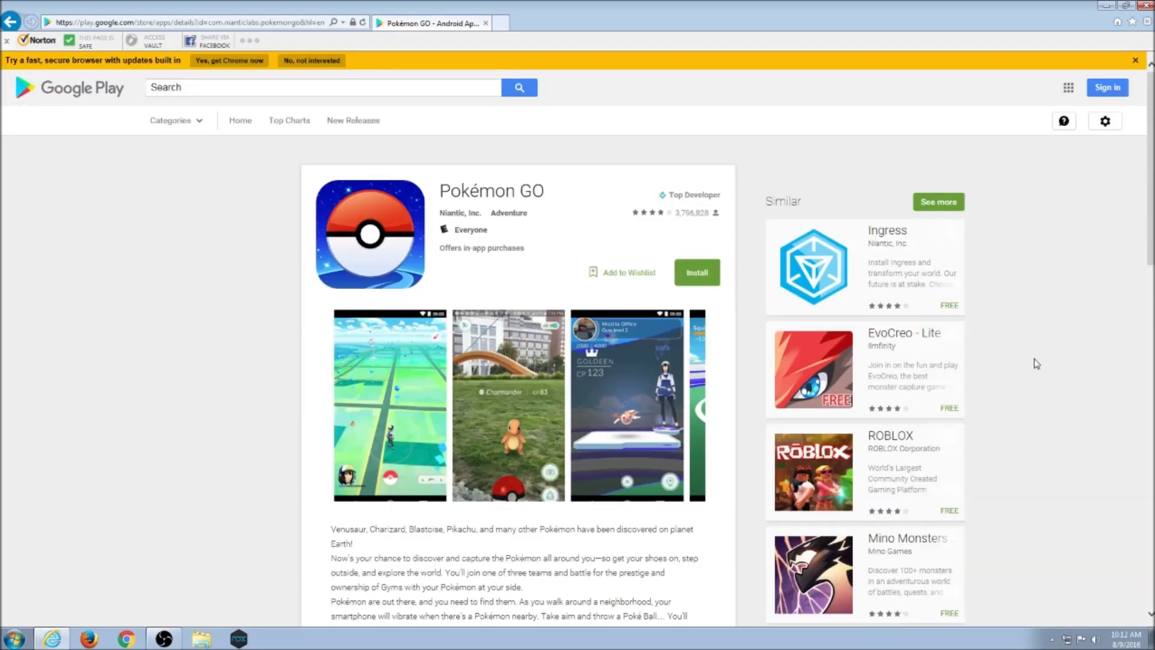
{"action": "scroll", "coordinate": [181, 337], "scroll_direction": "down", "scroll_amount": 3}
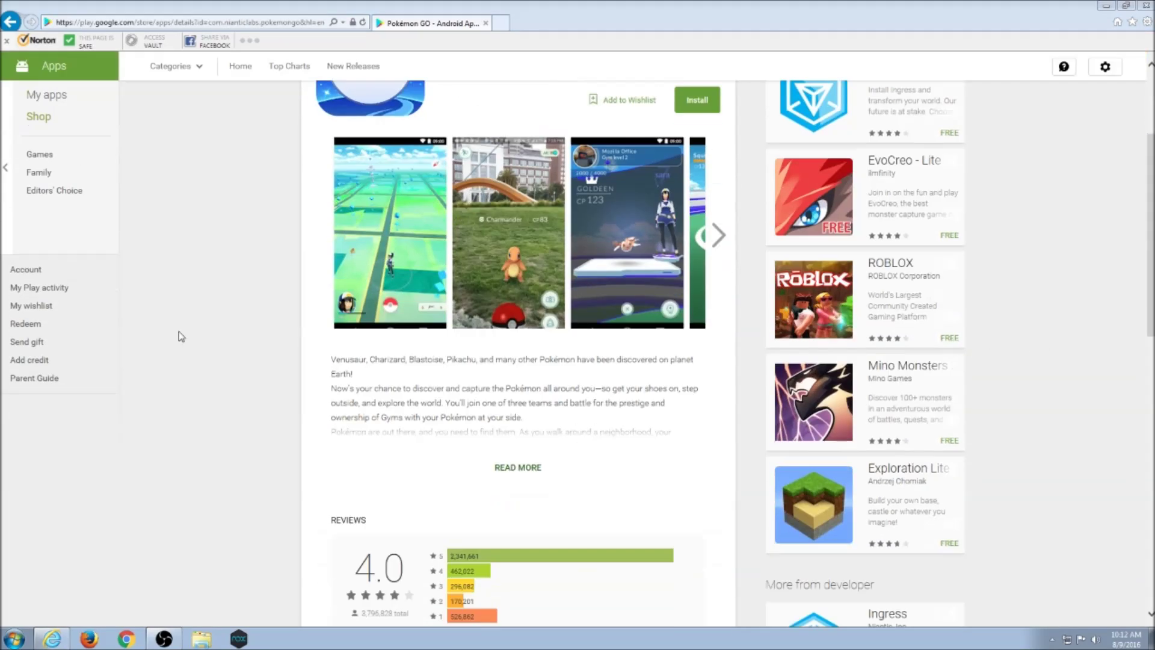
{"action": "scroll", "coordinate": [216, 363], "scroll_direction": "down", "scroll_amount": 8}
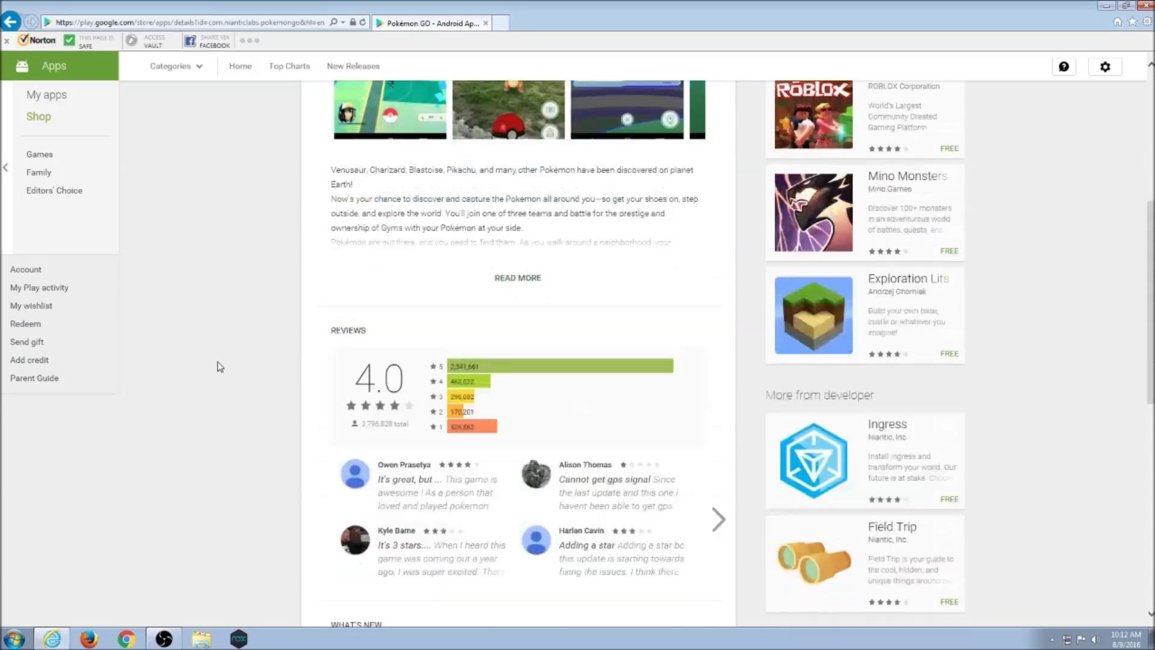
{"action": "scroll", "coordinate": [220, 368], "scroll_direction": "down", "scroll_amount": 4}
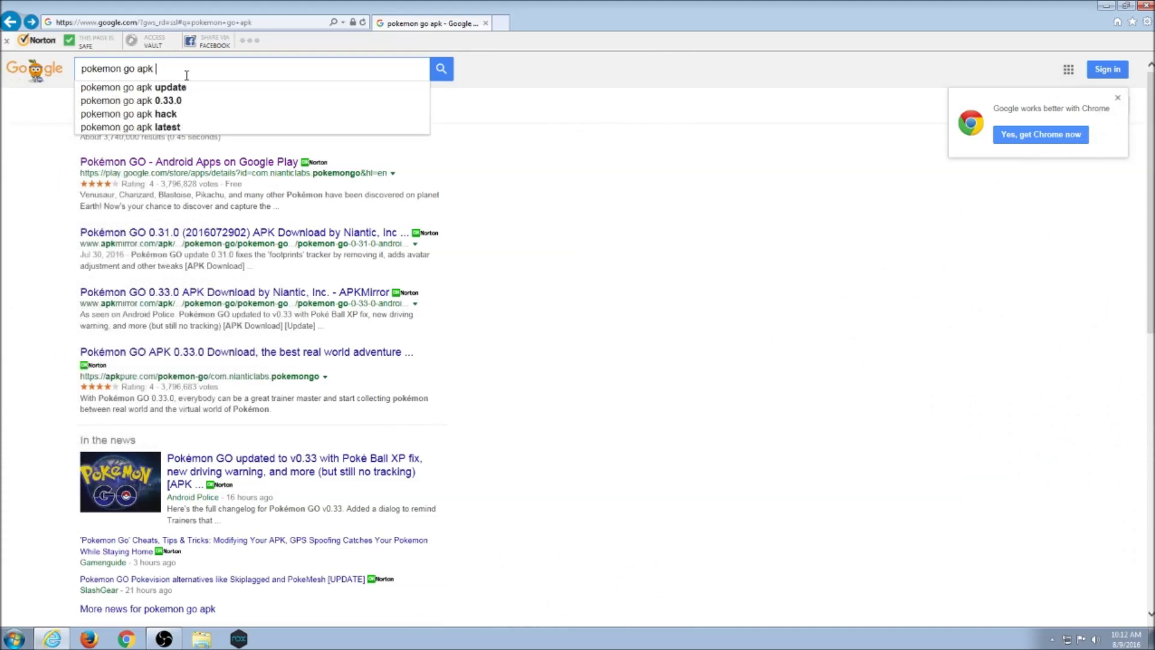
Step: Refine the Google query to 'pokemon go apk .33' and run it
{"action": "type", "text": "."}
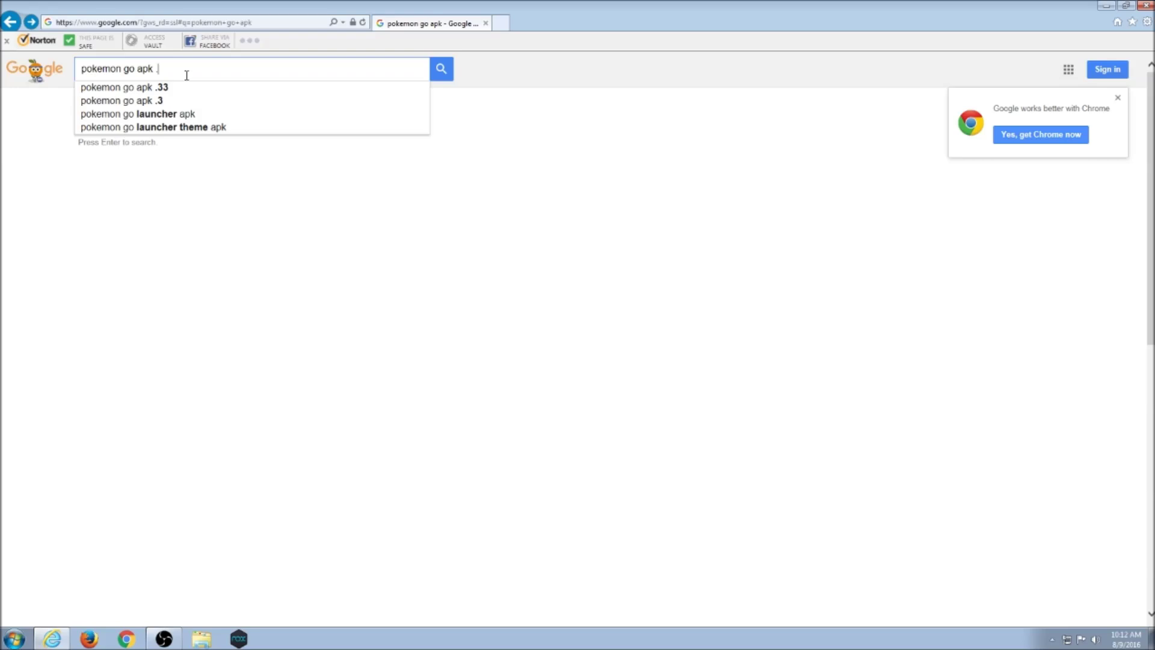
{"action": "type", "text": "33"}
{"action": "key", "text": "Return"}
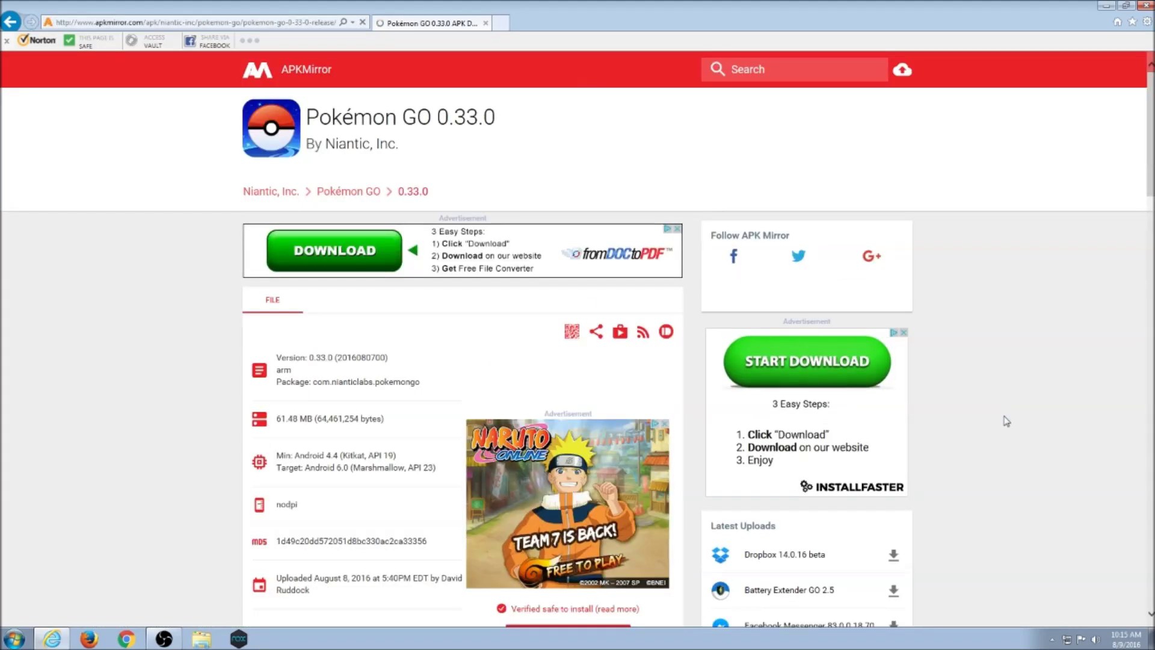
Step: Download and save the 61.4 MB Pokémon GO 0.33.0 APK from APKMirror
{"action": "scroll", "coordinate": [1007, 421], "scroll_direction": "down", "scroll_amount": 2}
{"action": "scroll", "coordinate": [1006, 422], "scroll_direction": "up", "scroll_amount": 2}
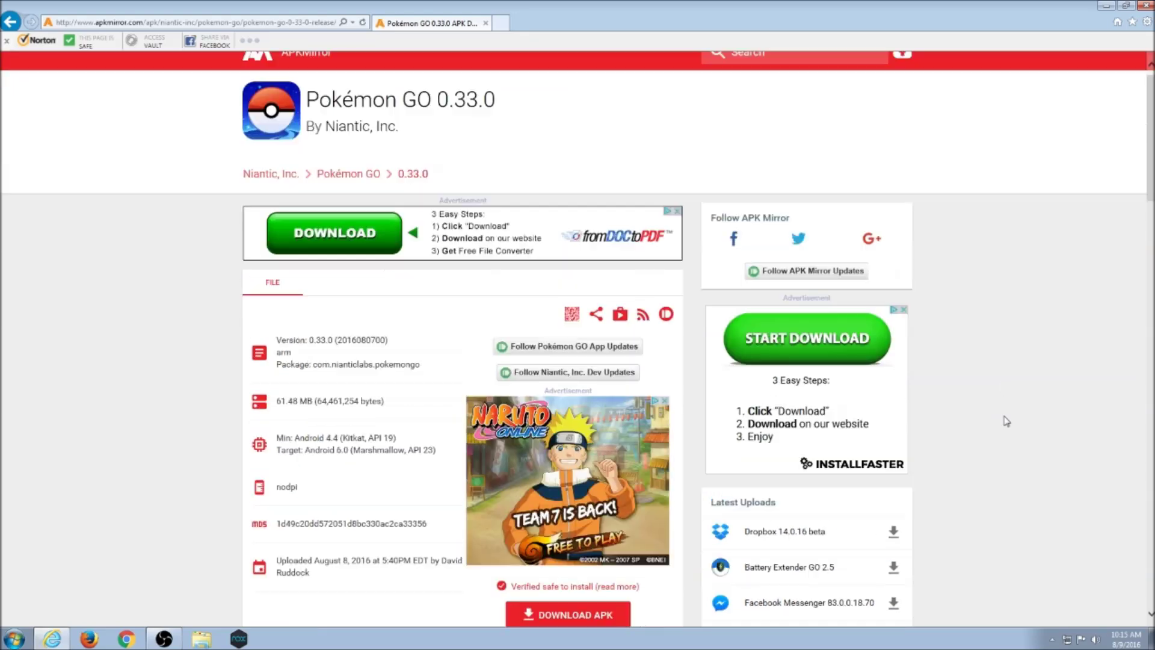
{"action": "scroll", "coordinate": [893, 417], "scroll_direction": "down", "scroll_amount": 2}
{"action": "scroll", "coordinate": [894, 417], "scroll_direction": "down", "scroll_amount": 2}
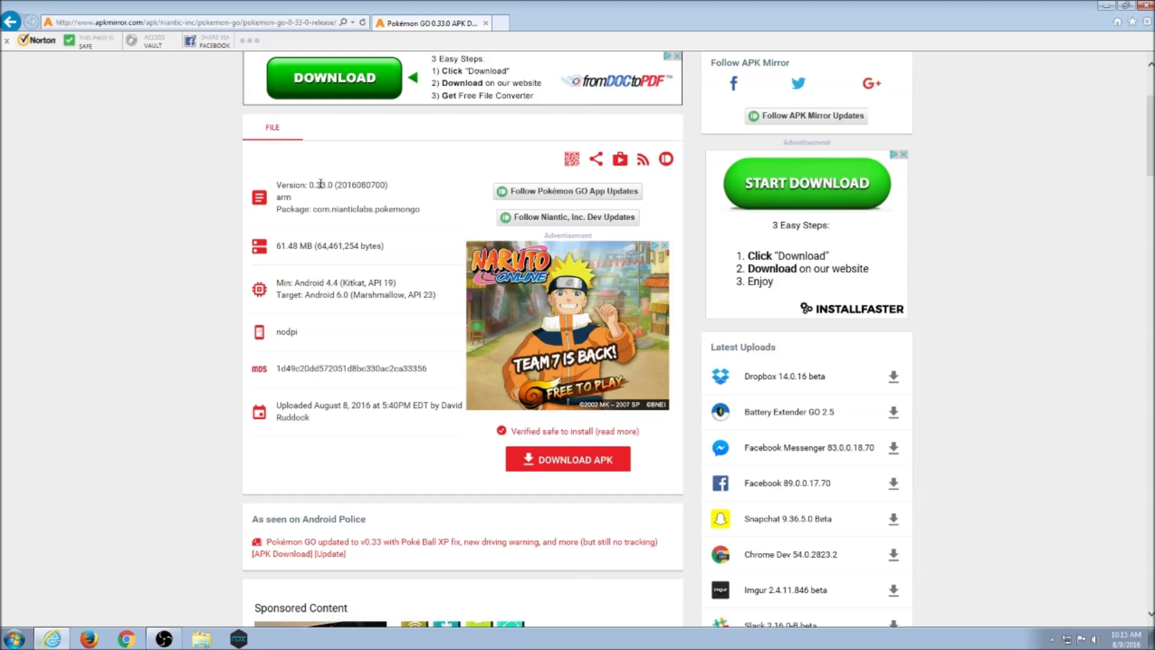
{"action": "scroll", "coordinate": [922, 338], "scroll_direction": "up", "scroll_amount": 2}
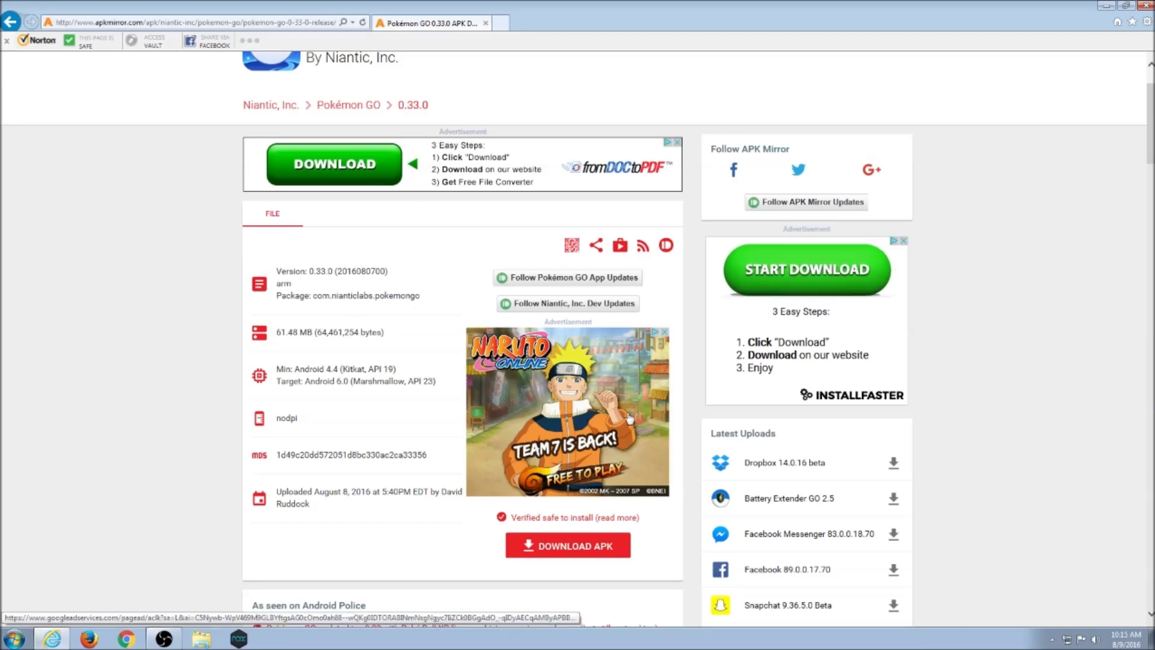
{"action": "left_click", "coordinate": [564, 549]}
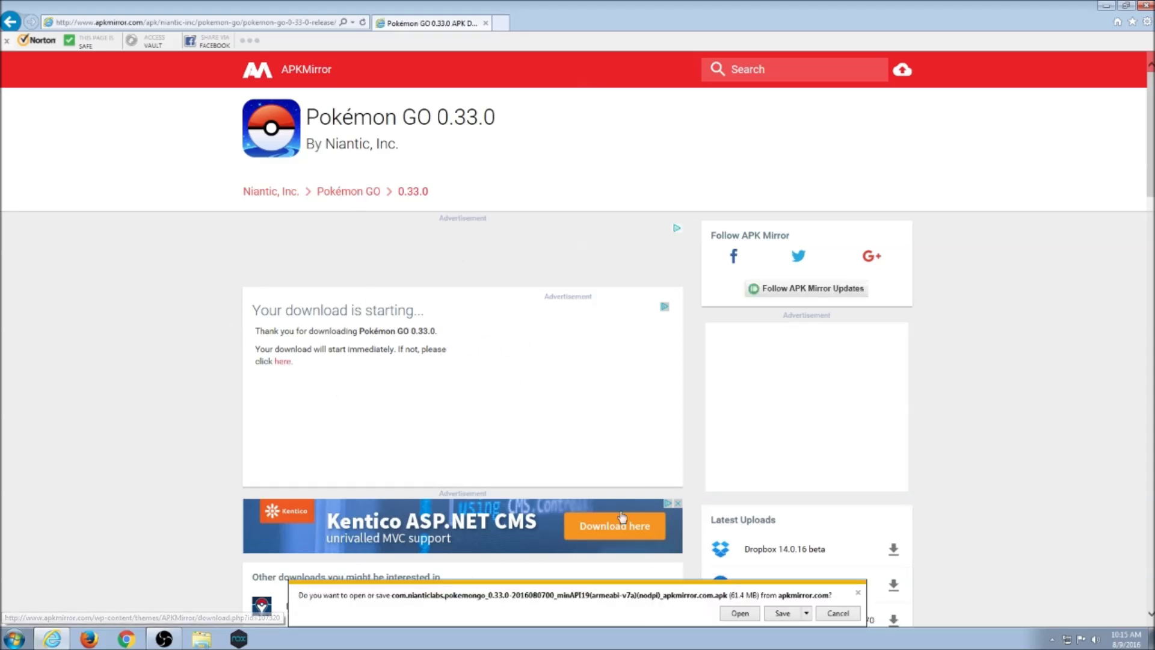
{"action": "left_click", "coordinate": [791, 614]}
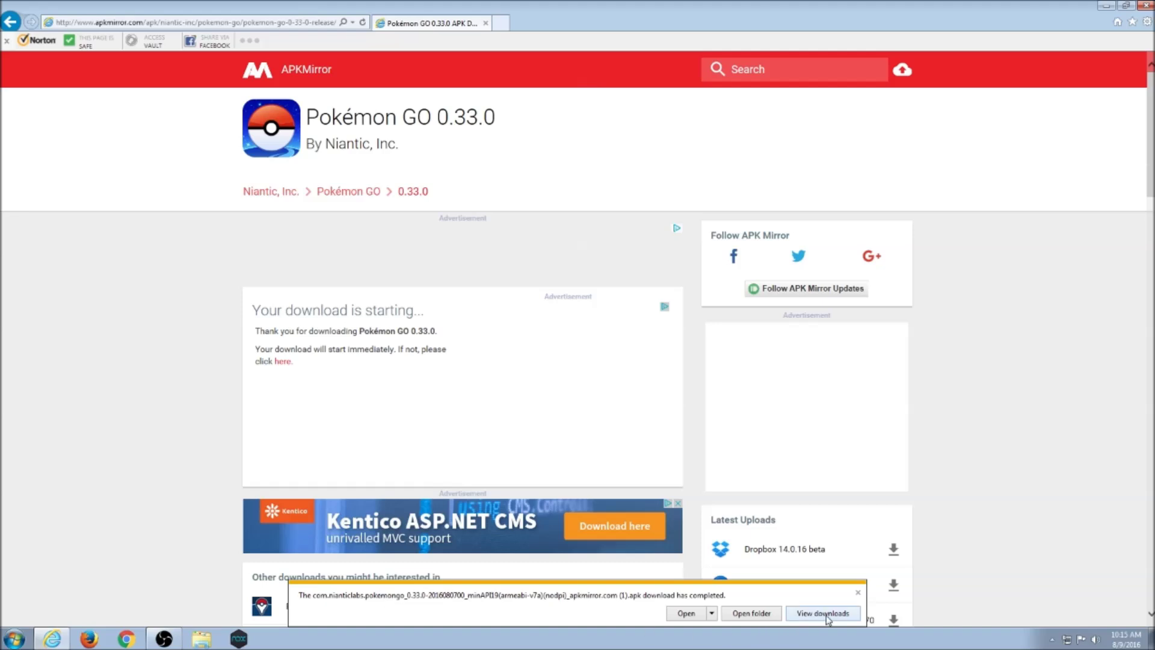
Step: Show the downloaded APK in its Downloads folder, then hide the folder and close the browser
{"action": "left_click", "coordinate": [752, 613]}
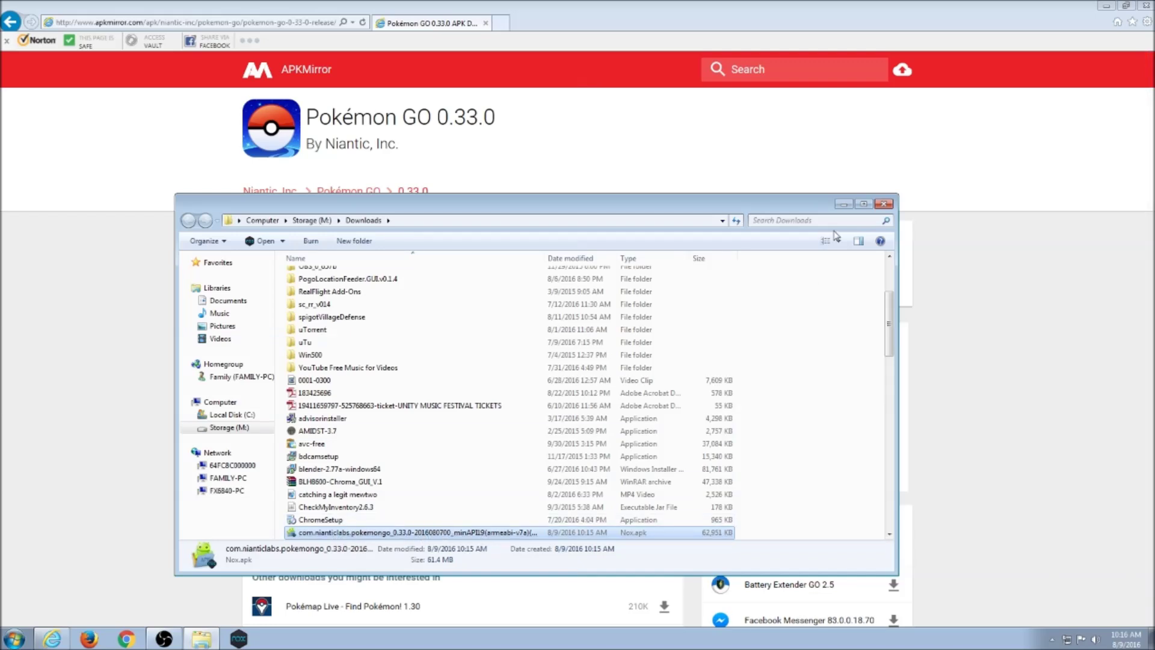
{"action": "left_click", "coordinate": [843, 204]}
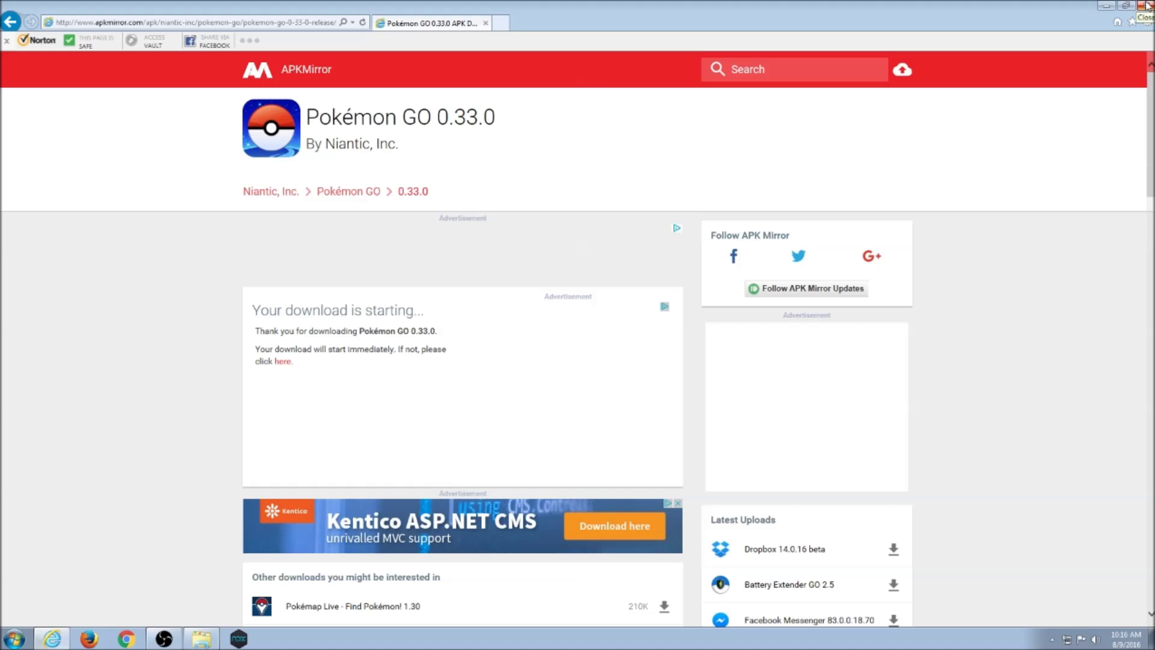
{"action": "left_click", "coordinate": [1147, 6]}
Step: Launch Nox and open the installed-apps list in Android Settings
{"action": "left_click", "coordinate": [1147, 6]}
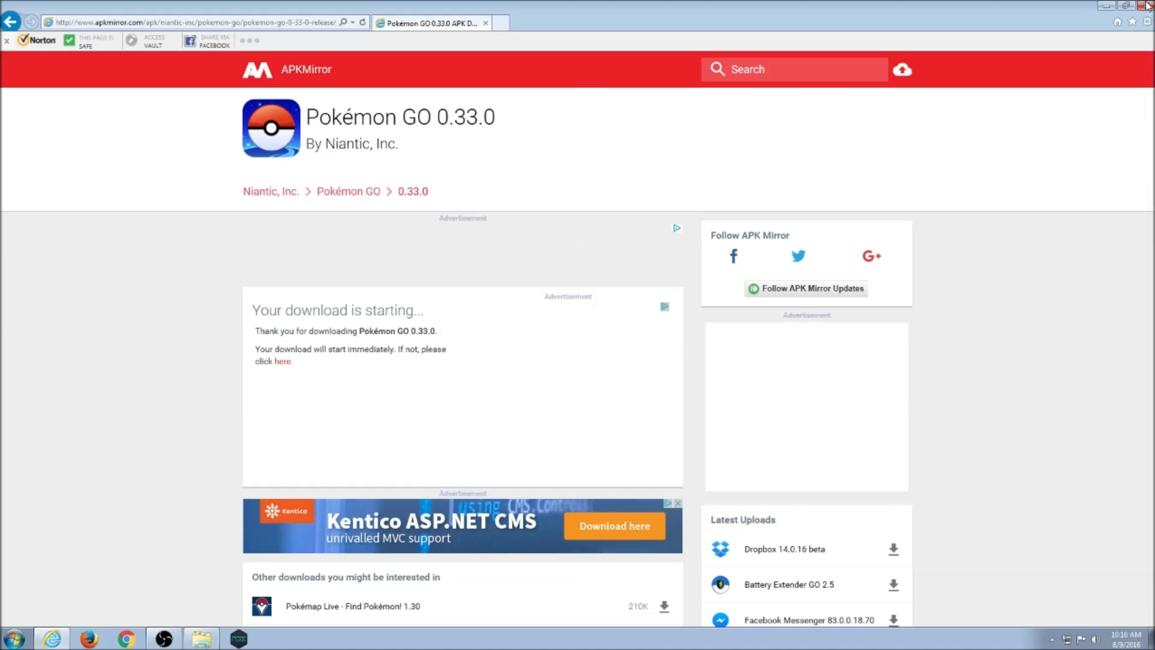
{"action": "left_click", "coordinate": [239, 640]}
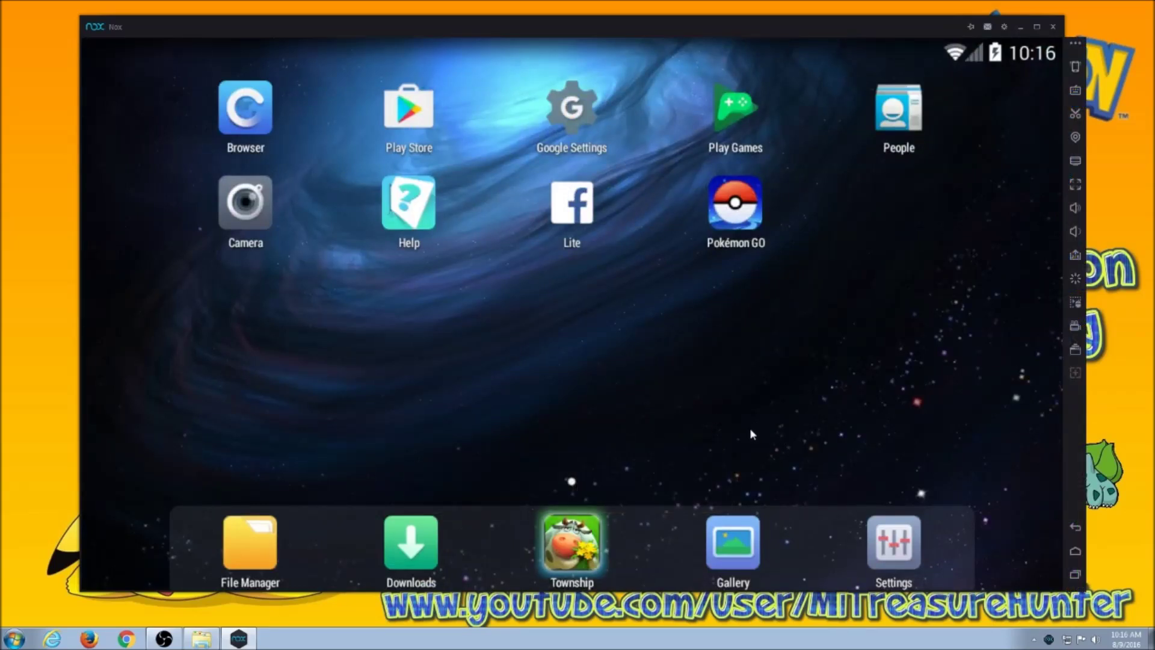
{"action": "left_click", "coordinate": [894, 544]}
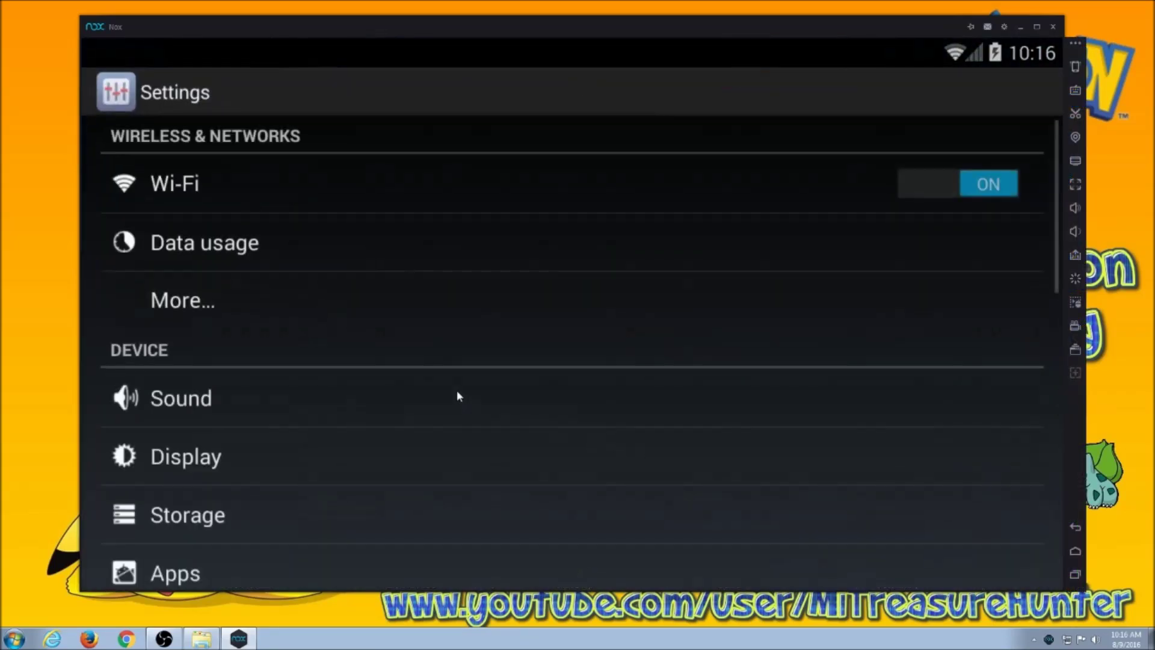
{"action": "scroll", "coordinate": [409, 373], "scroll_direction": "down", "scroll_amount": 4}
{"action": "scroll", "coordinate": [366, 364], "scroll_direction": "down", "scroll_amount": 6}
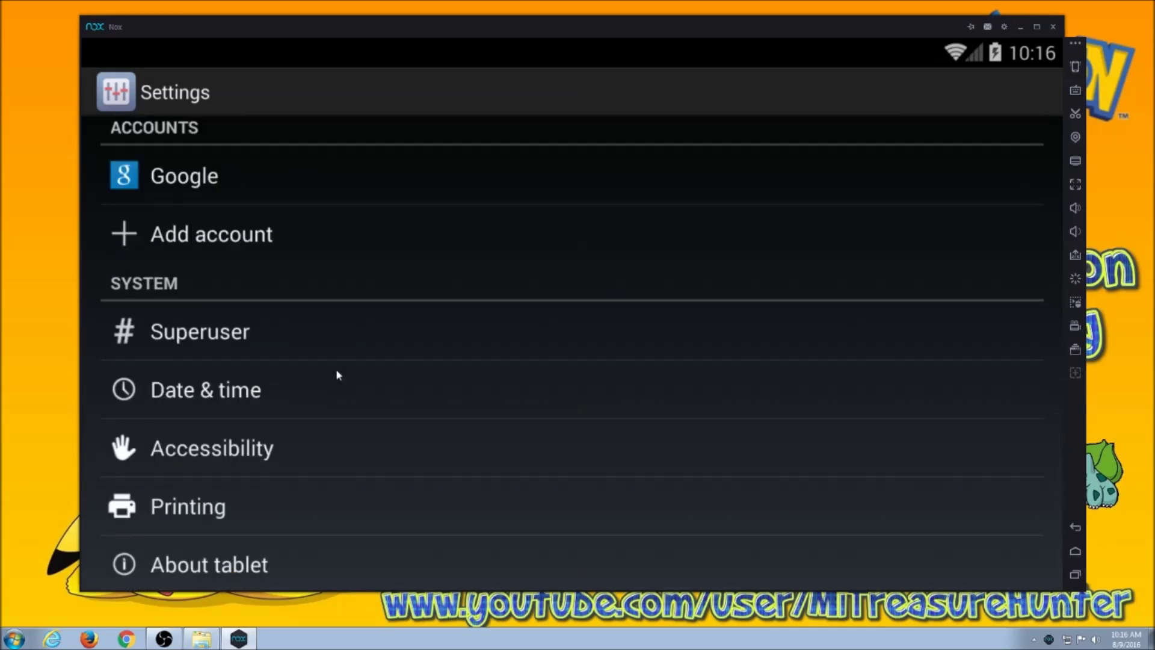
{"action": "scroll", "coordinate": [289, 361], "scroll_direction": "up", "scroll_amount": 2}
{"action": "scroll", "coordinate": [279, 355], "scroll_direction": "up", "scroll_amount": 1}
{"action": "scroll", "coordinate": [279, 355], "scroll_direction": "down", "scroll_amount": 2}
{"action": "scroll", "coordinate": [280, 355], "scroll_direction": "up", "scroll_amount": 5}
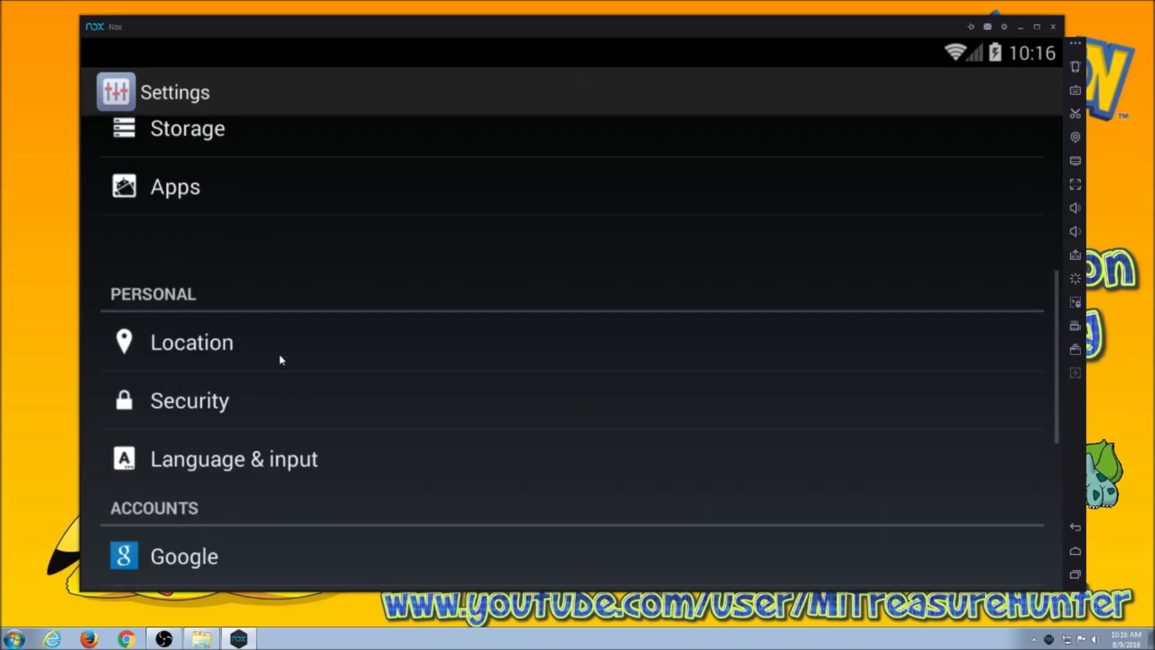
{"action": "scroll", "coordinate": [349, 368], "scroll_direction": "up", "scroll_amount": 2}
{"action": "scroll", "coordinate": [348, 369], "scroll_direction": "down", "scroll_amount": 1}
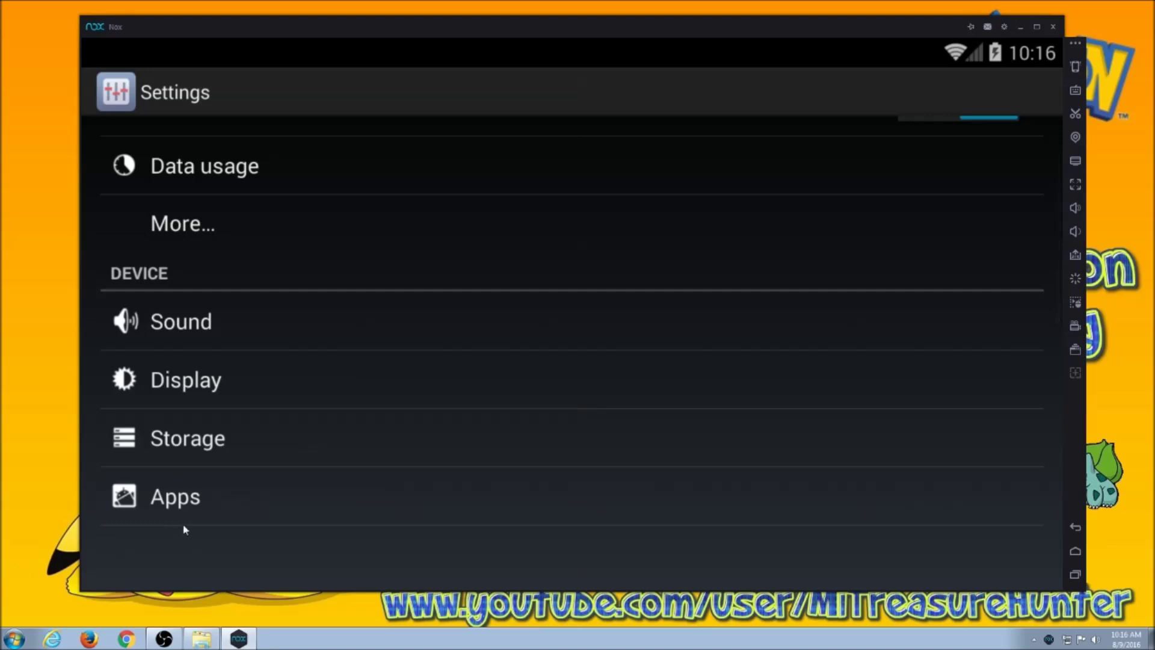
{"action": "left_click", "coordinate": [177, 502]}
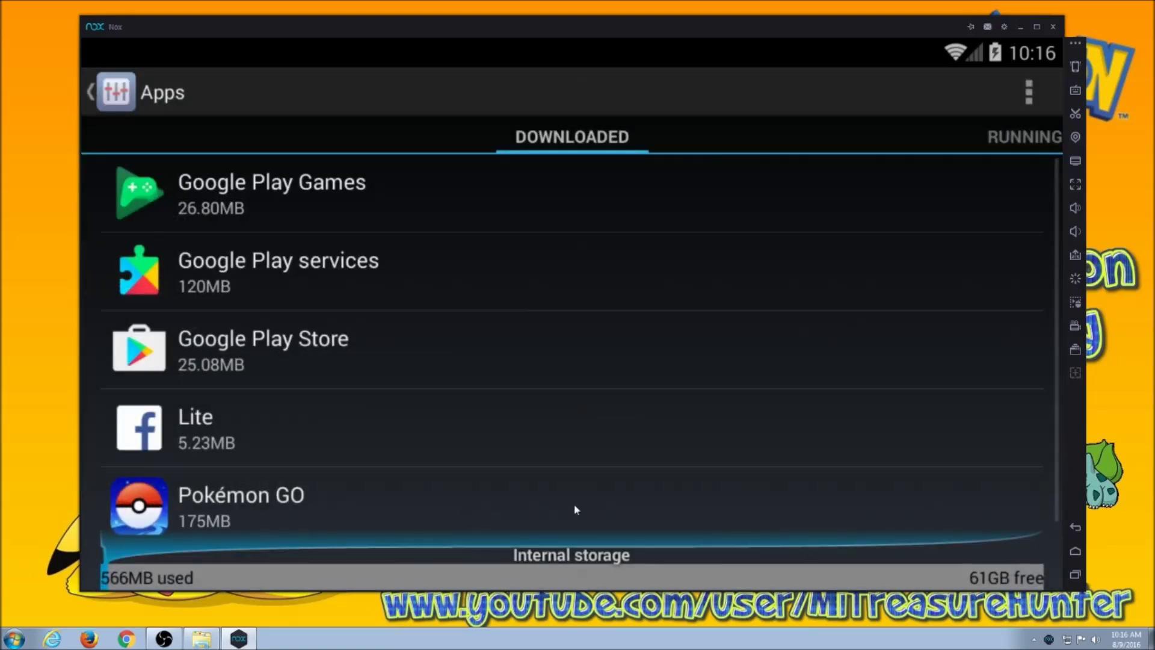
Step: Uninstall Pokémon GO 0.31.0 from its App info page
{"action": "left_click", "coordinate": [294, 496]}
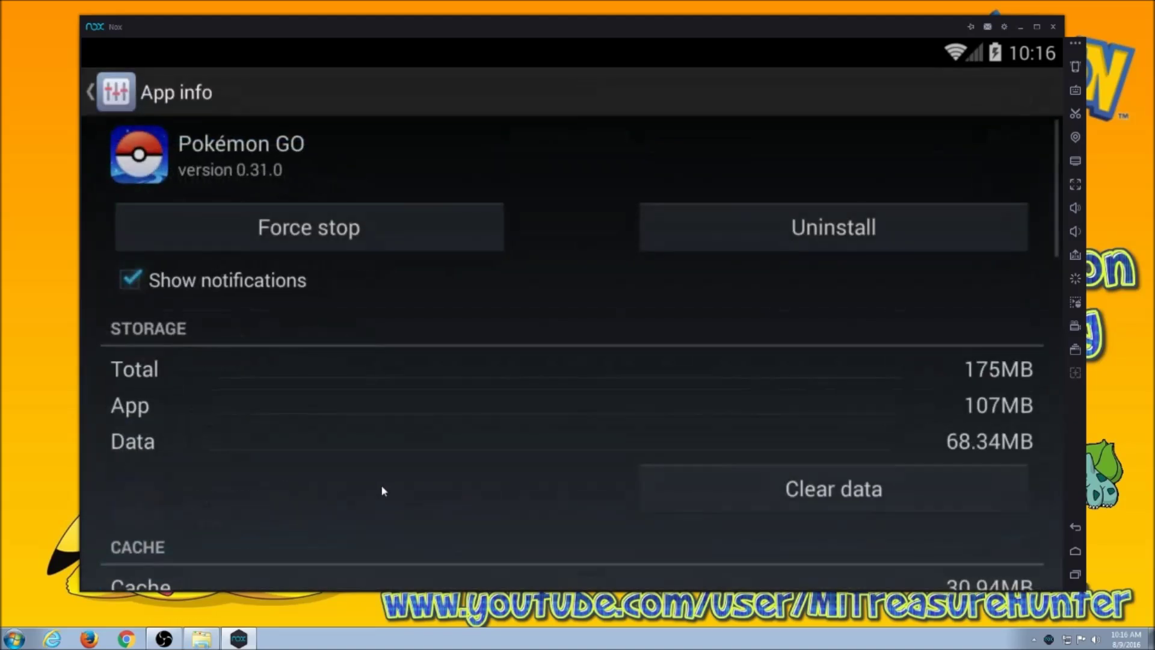
{"action": "left_click", "coordinate": [820, 234]}
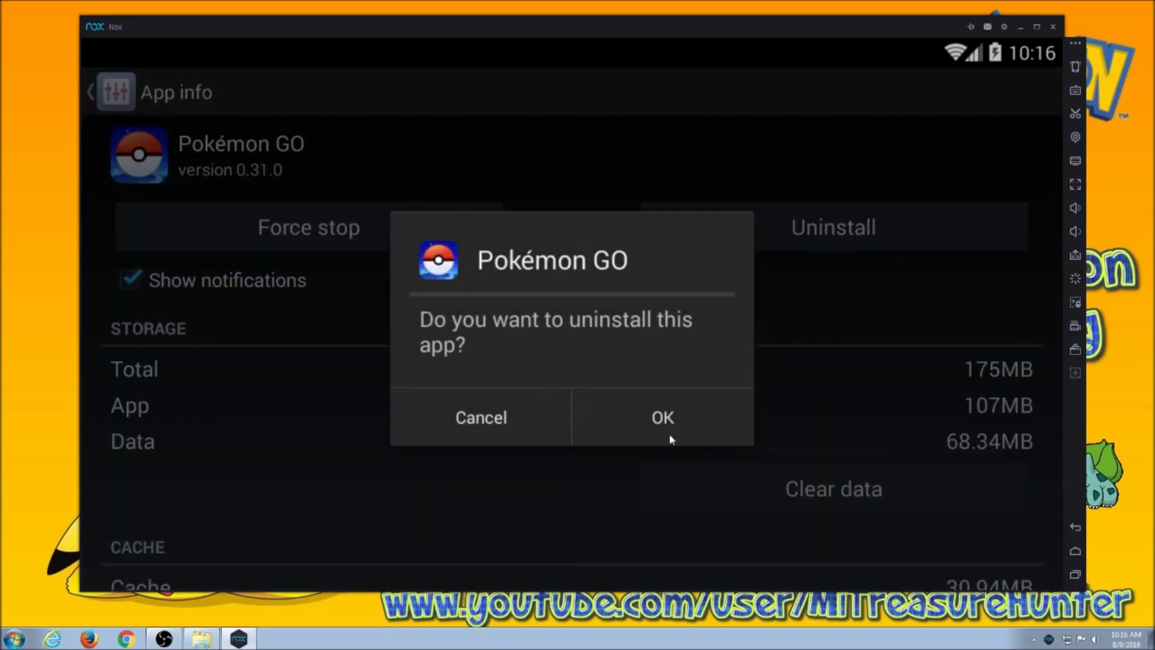
{"action": "left_click", "coordinate": [513, 415]}
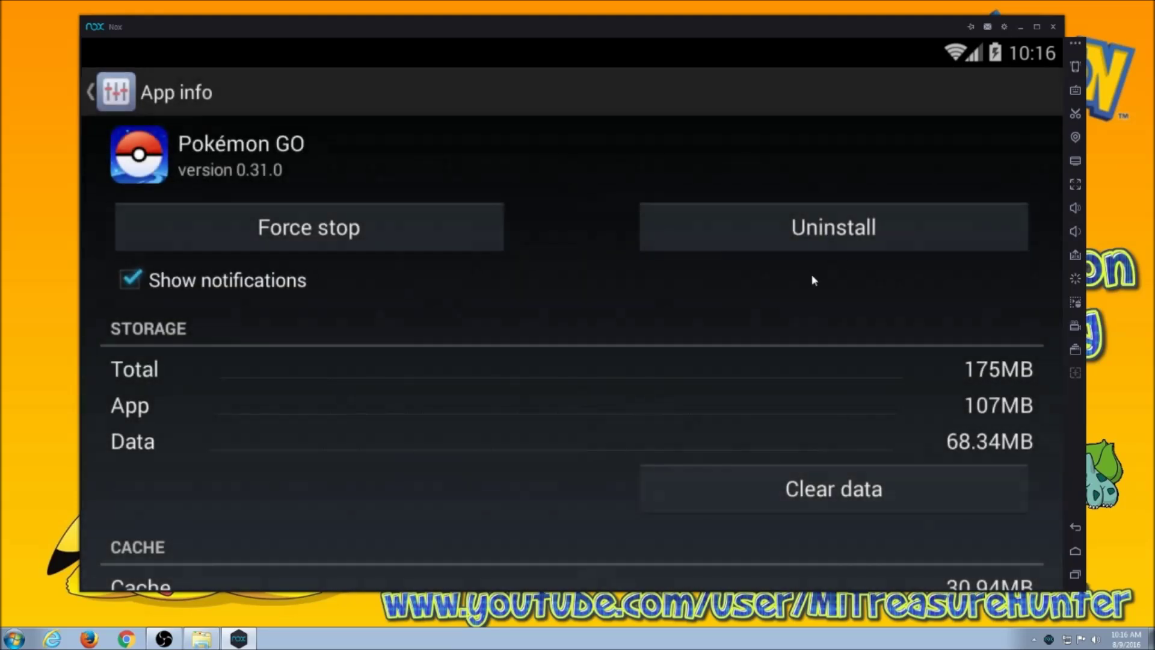
{"action": "scroll", "coordinate": [824, 294], "scroll_direction": "down", "scroll_amount": 2}
{"action": "scroll", "coordinate": [802, 409], "scroll_direction": "down", "scroll_amount": 2}
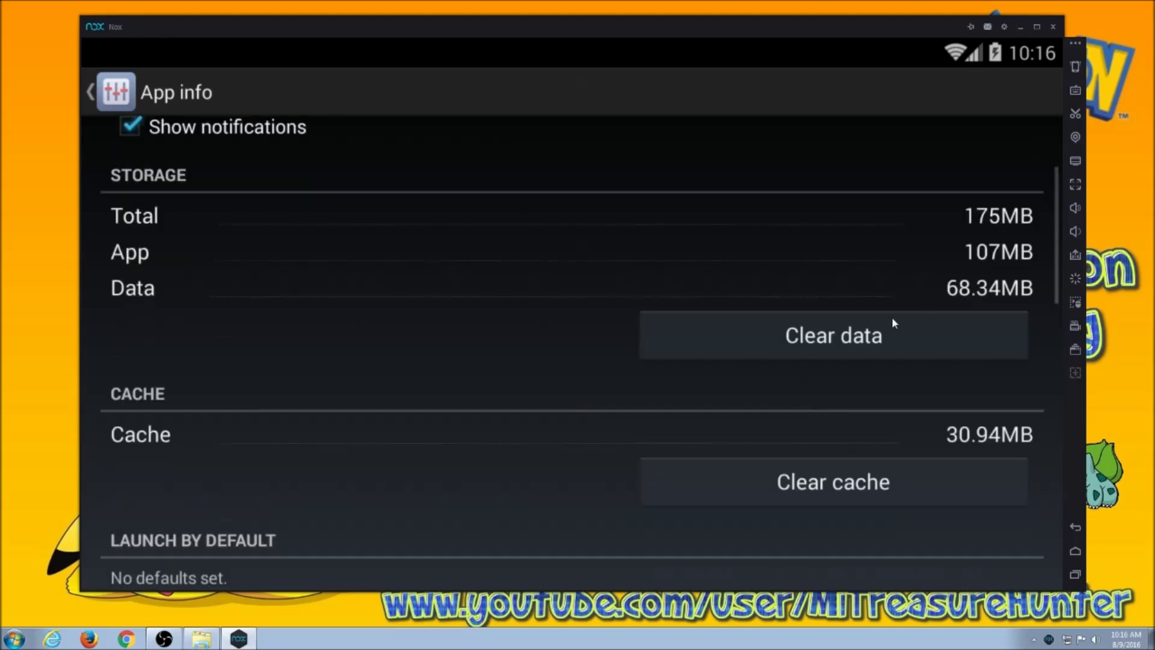
{"action": "scroll", "coordinate": [889, 483], "scroll_direction": "down", "scroll_amount": 2}
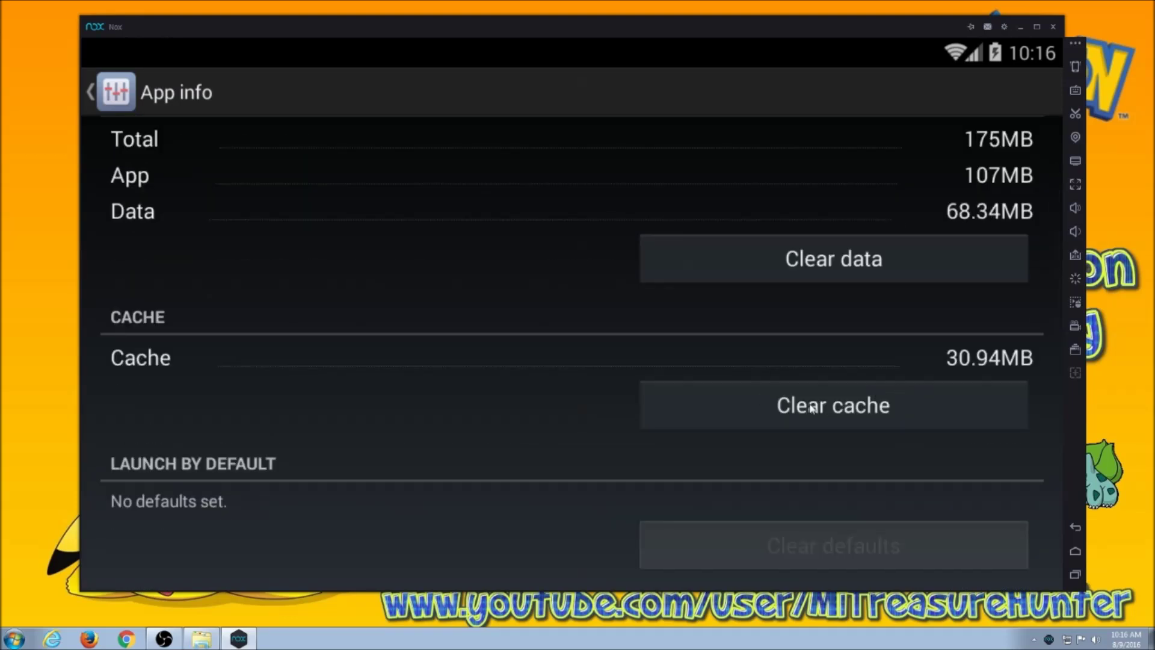
{"action": "scroll", "coordinate": [810, 403], "scroll_direction": "up", "scroll_amount": 6}
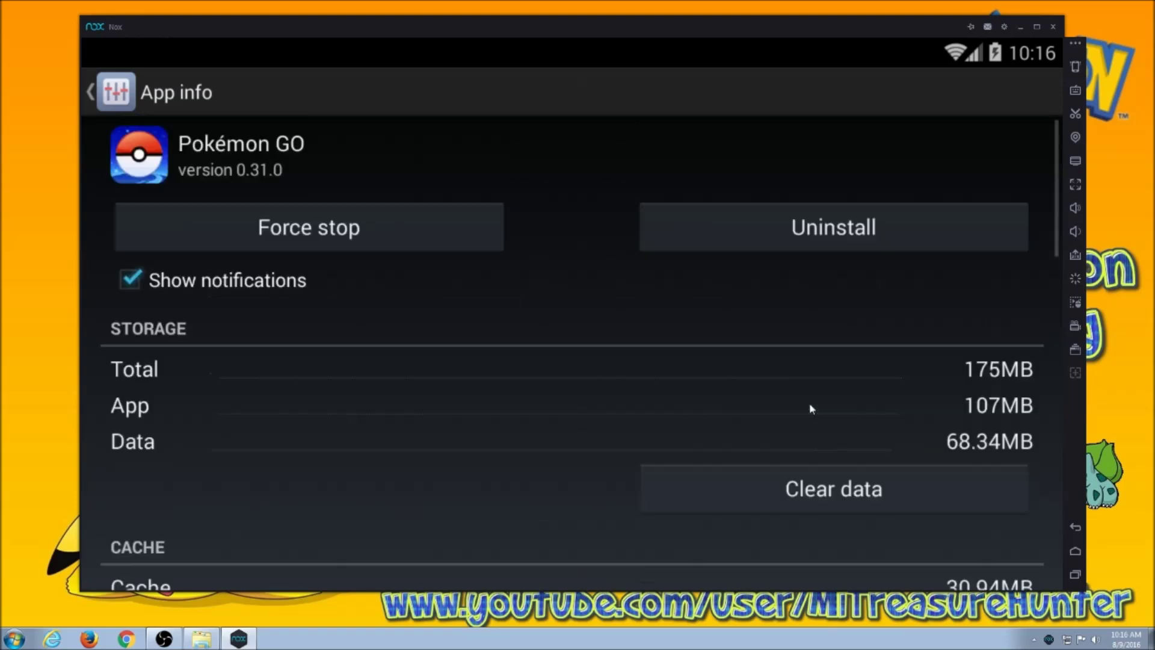
{"action": "left_click", "coordinate": [823, 231]}
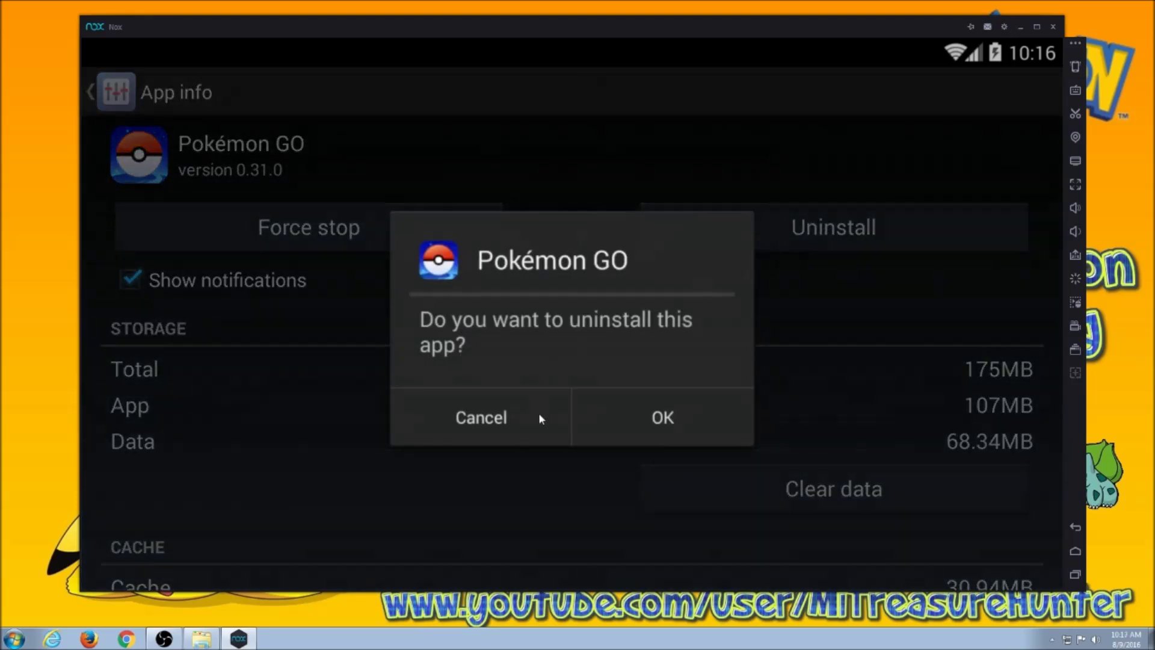
{"action": "left_click", "coordinate": [626, 418]}
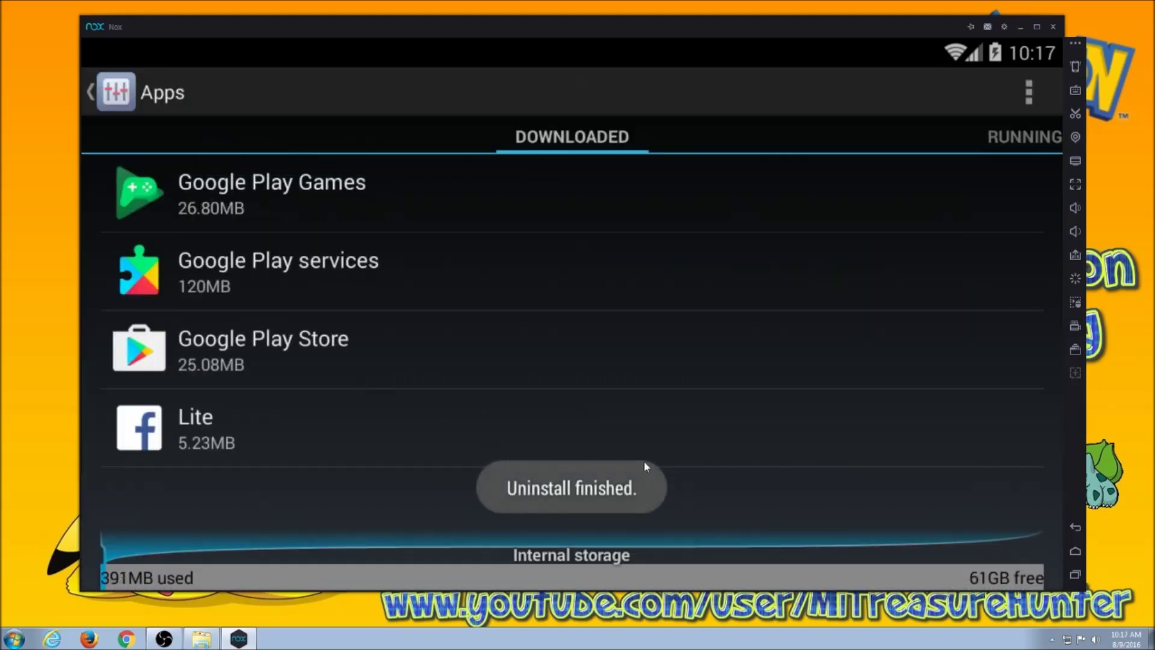
Step: Return from Settings to the Android home screen
{"action": "left_click", "coordinate": [92, 96]}
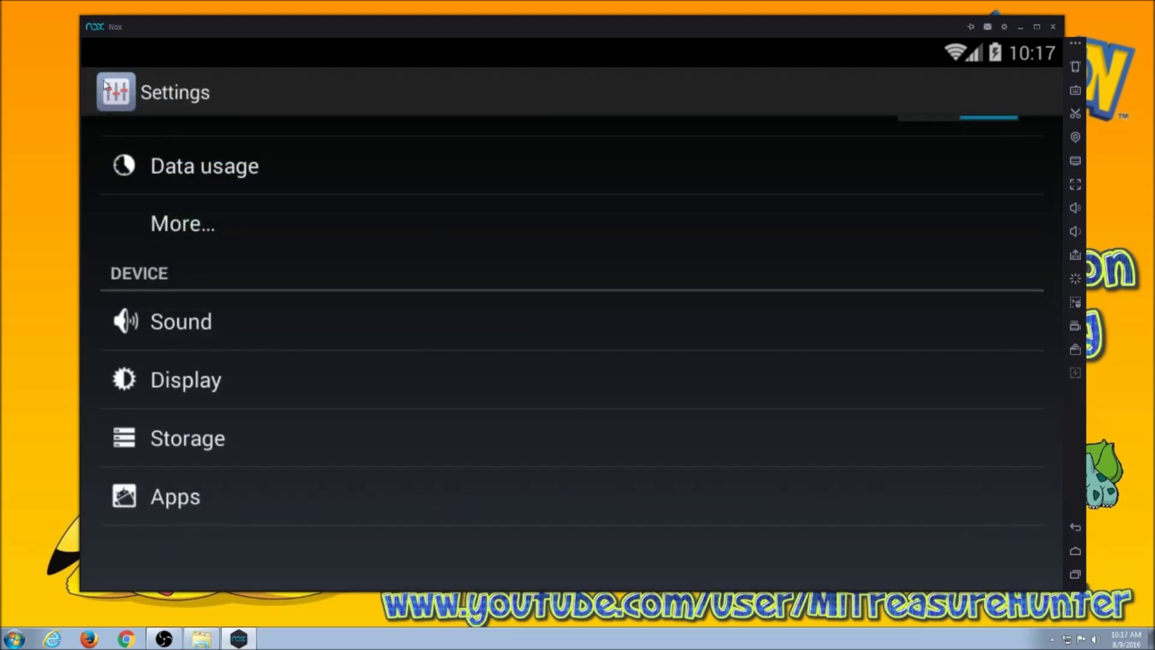
{"action": "scroll", "coordinate": [386, 413], "scroll_direction": "up", "scroll_amount": 2}
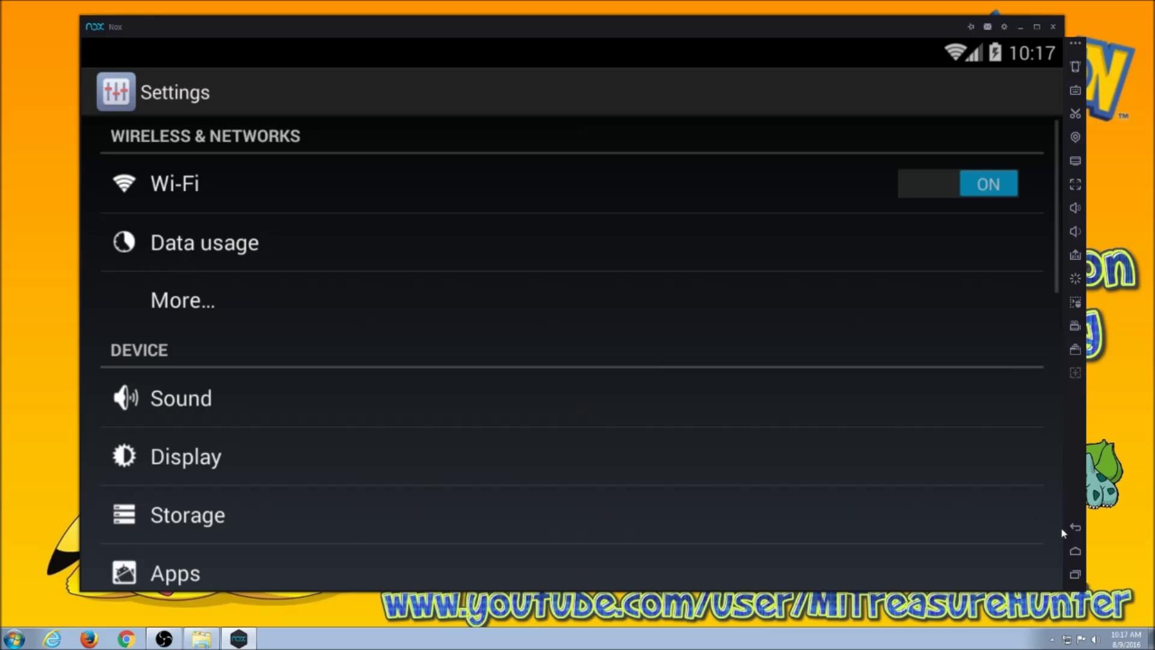
{"action": "left_click", "coordinate": [1076, 551]}
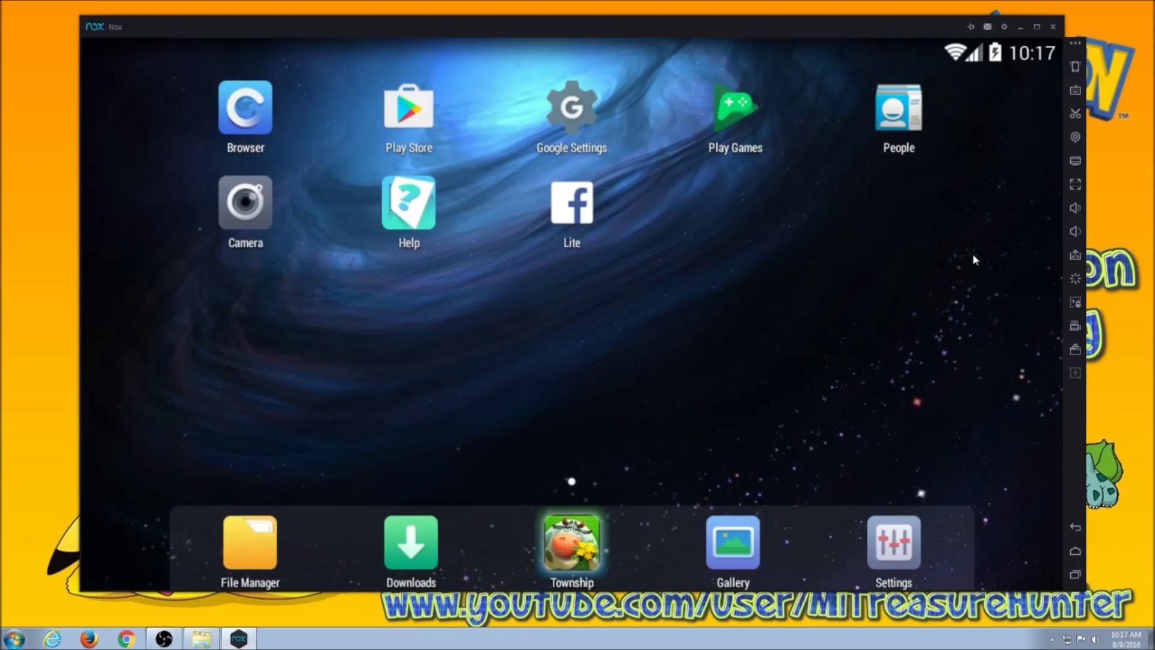
Step: Start Nox's Add APK tool and turn off its drag-and-drop tip
{"action": "left_click", "coordinate": [1076, 256]}
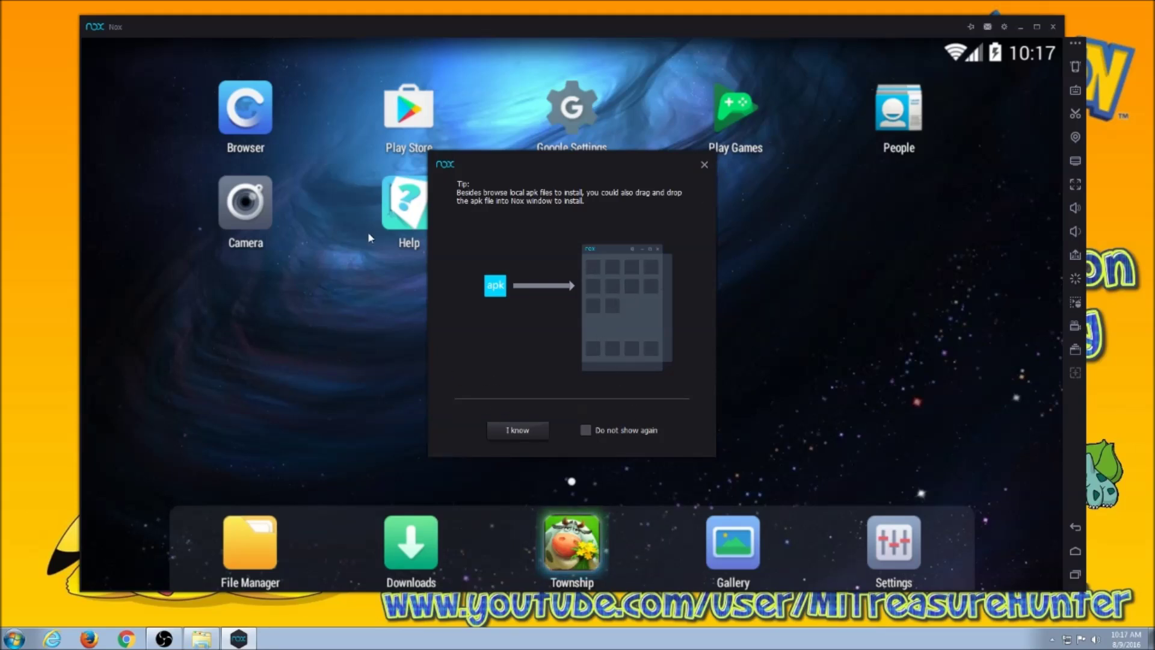
{"action": "left_click", "coordinate": [586, 430]}
{"action": "left_click", "coordinate": [529, 430]}
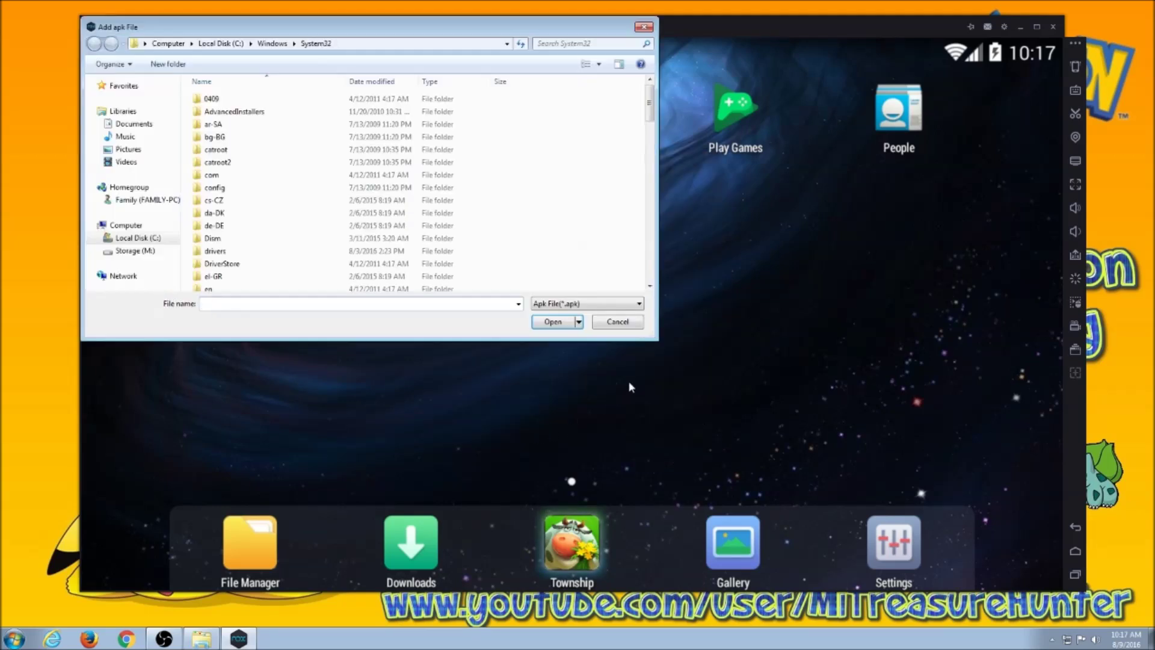
Step: Install the 0.33.0 APK from Storage (M:) > Downloads and launch Pokémon GO
{"action": "left_click", "coordinate": [144, 251]}
{"action": "double_click", "coordinate": [306, 219]}
{"action": "left_click", "coordinate": [311, 209]}
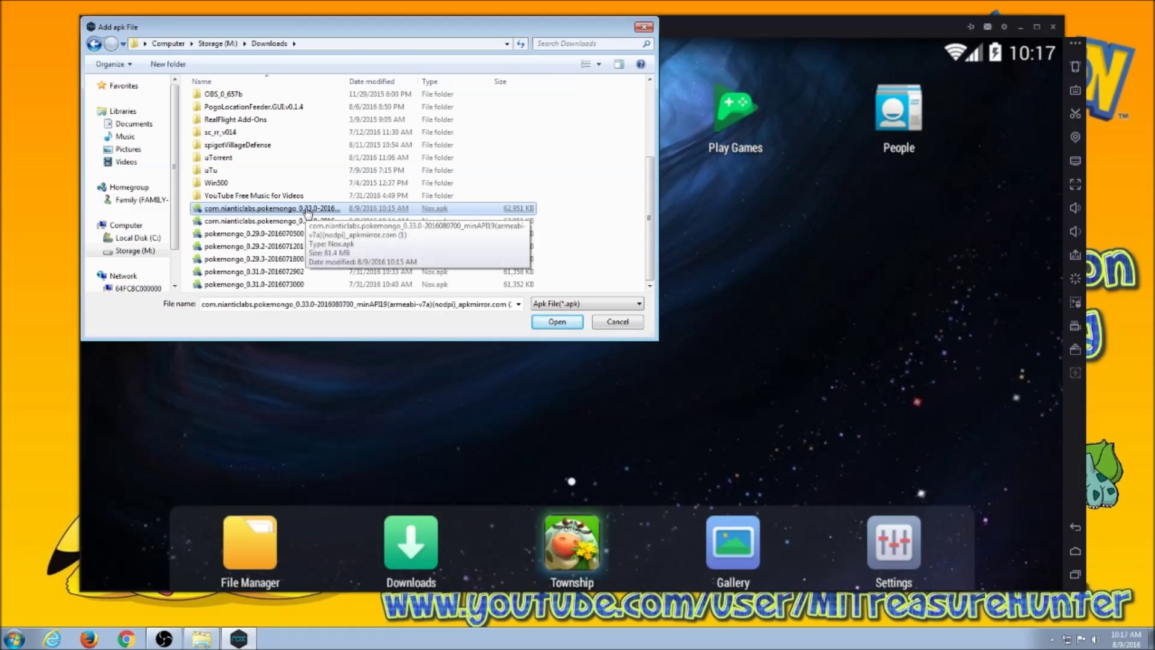
{"action": "double_click", "coordinate": [308, 209]}
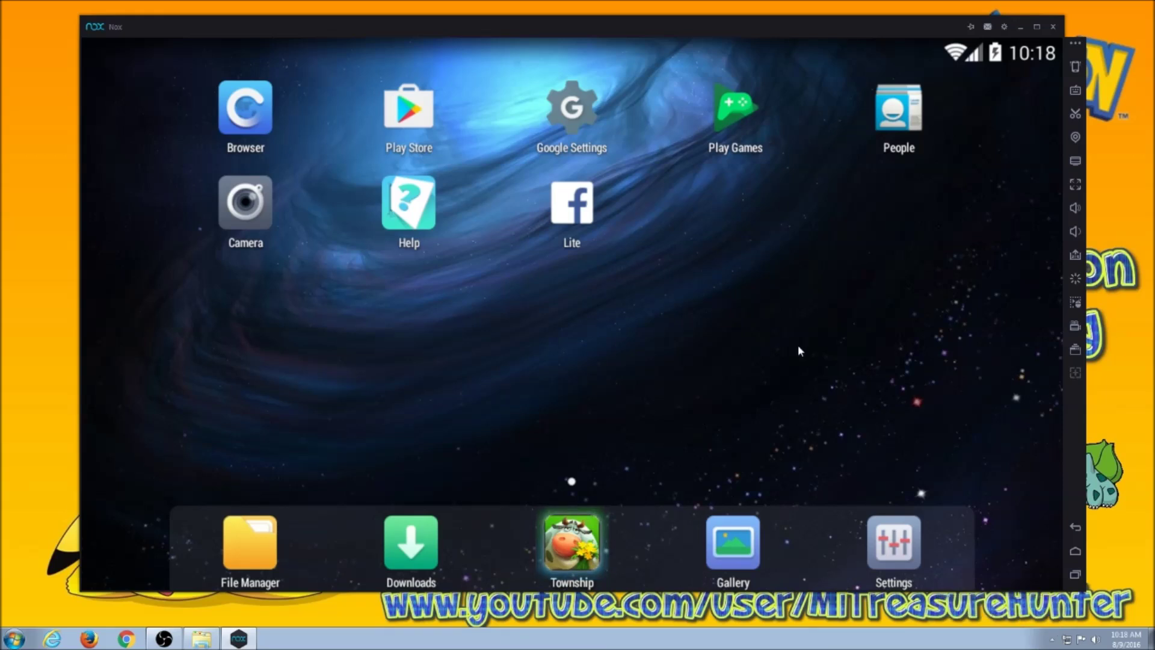
{"action": "left_click", "coordinate": [736, 205]}
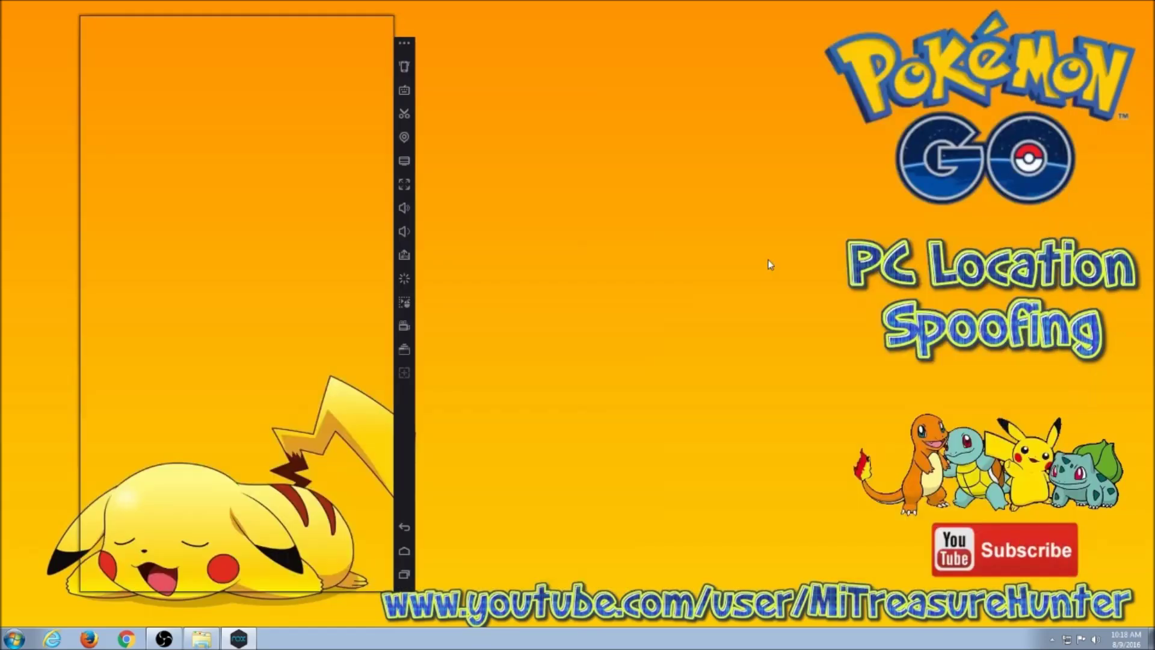
Step: Move Nox to the right, submit a birth year, sign up with Google, and acknowledge the safety notice
{"action": "left_click_drag", "start_coordinate": [246, 28], "coordinate": [754, 22]}
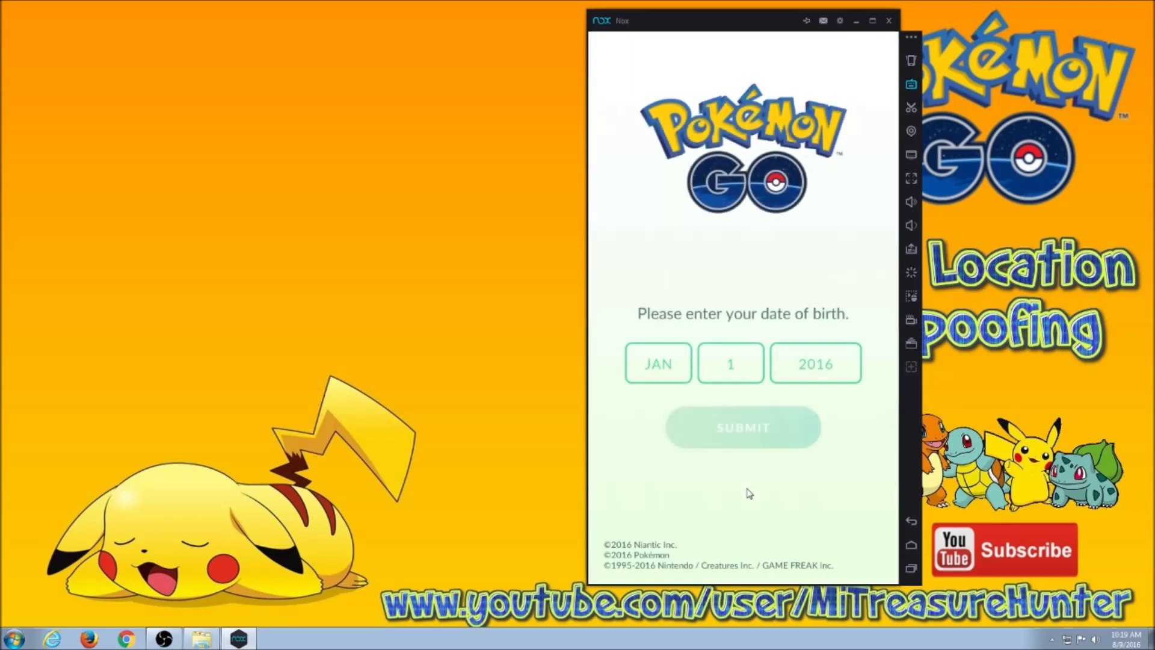
{"action": "left_click", "coordinate": [832, 365]}
{"action": "scroll", "coordinate": [812, 469], "scroll_direction": "down", "scroll_amount": 3}
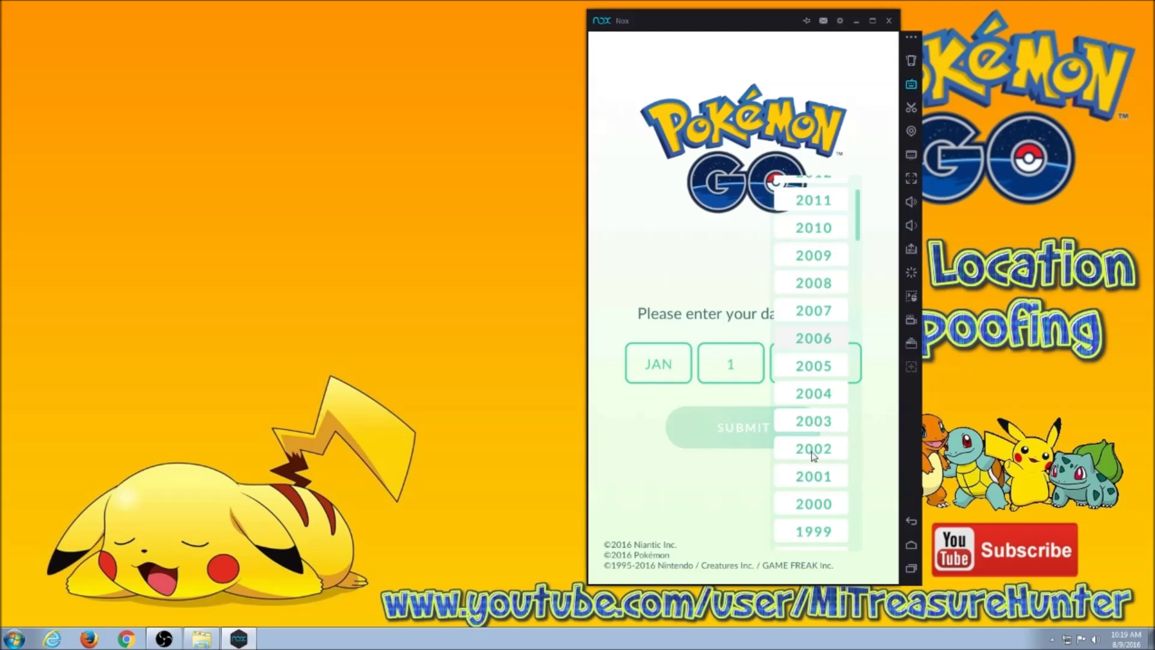
{"action": "left_click", "coordinate": [817, 431]}
{"action": "left_click", "coordinate": [699, 419]}
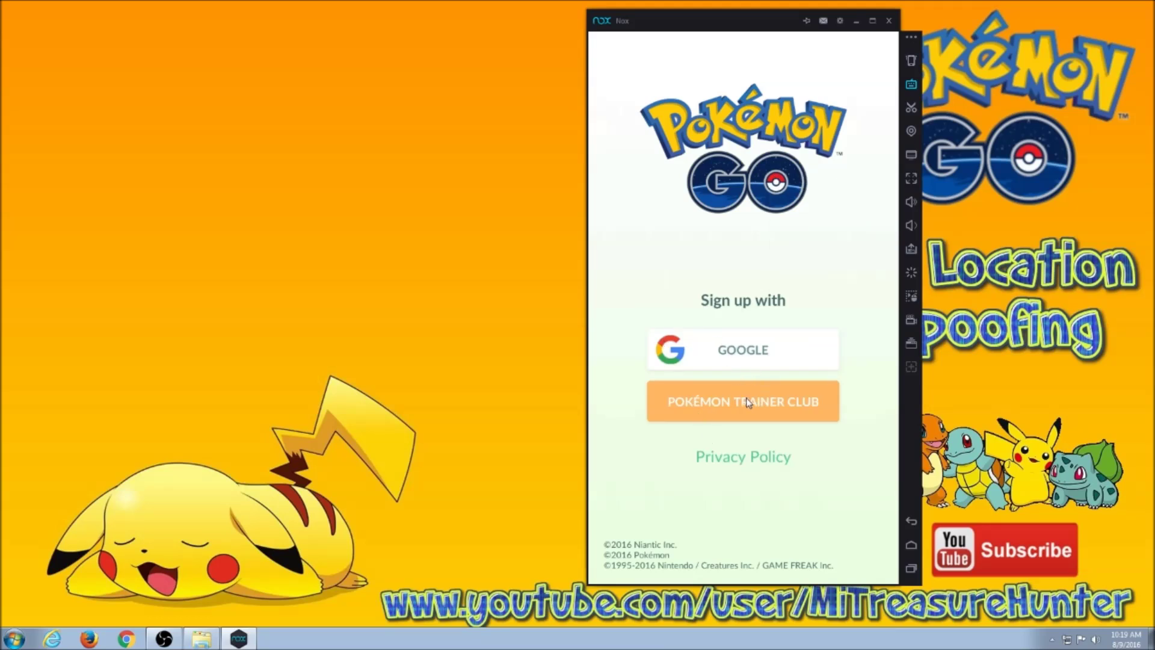
{"action": "left_click", "coordinate": [739, 355]}
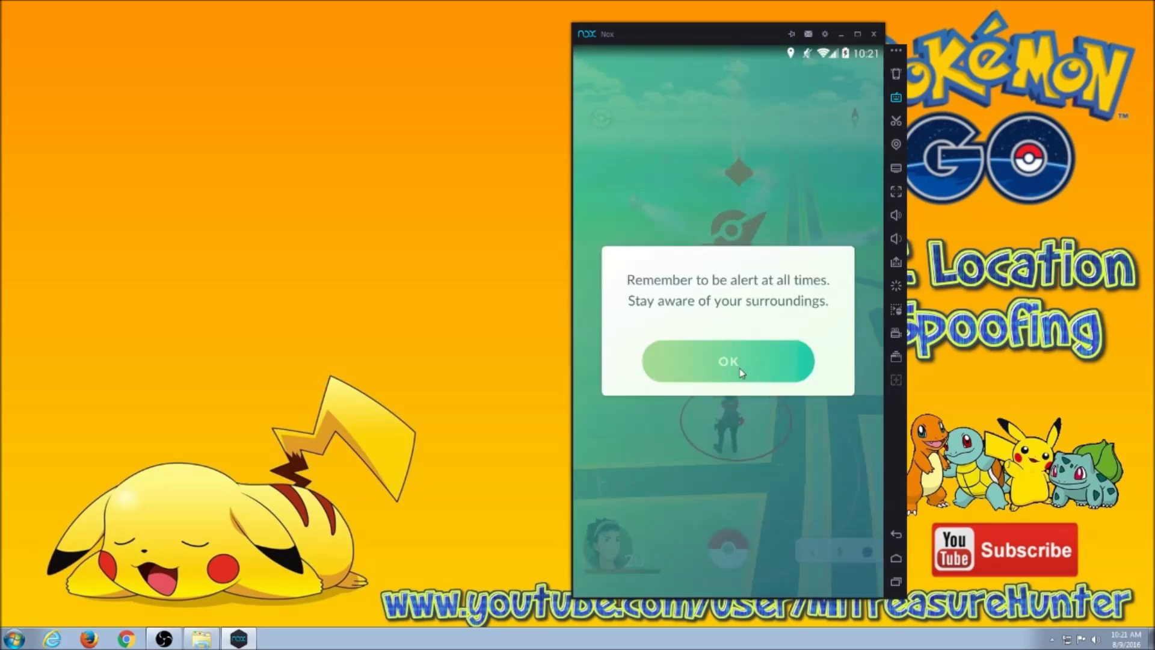
{"action": "left_click", "coordinate": [741, 369]}
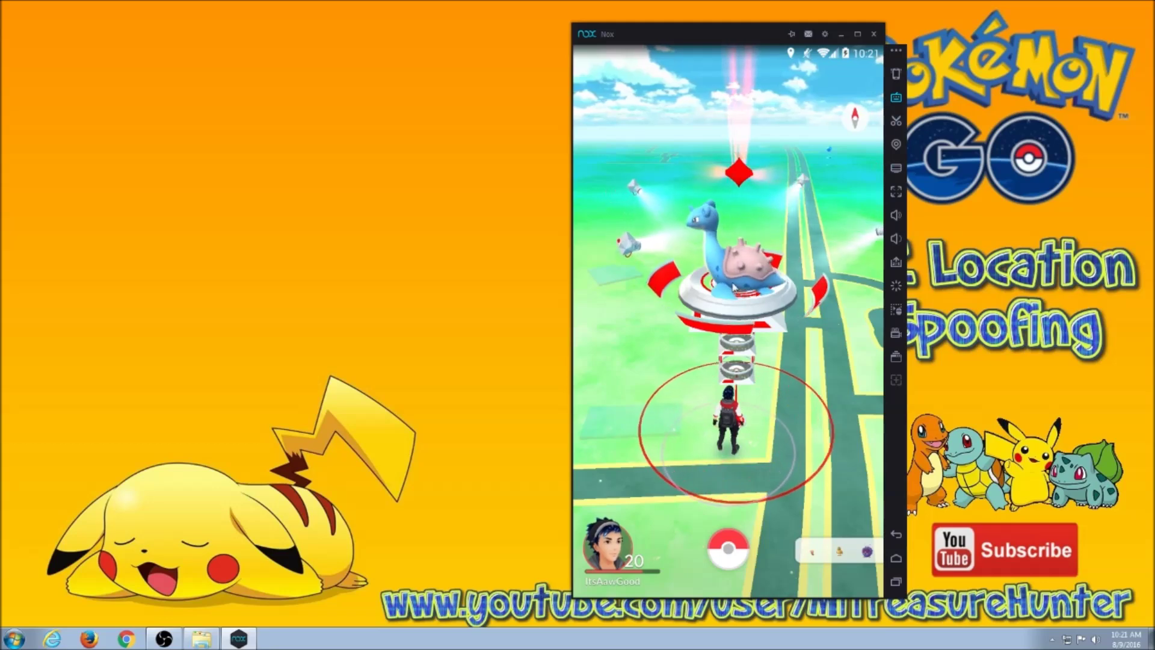
Step: Open the game settings to confirm version 0.33.0, then close them
{"action": "left_click", "coordinate": [729, 549]}
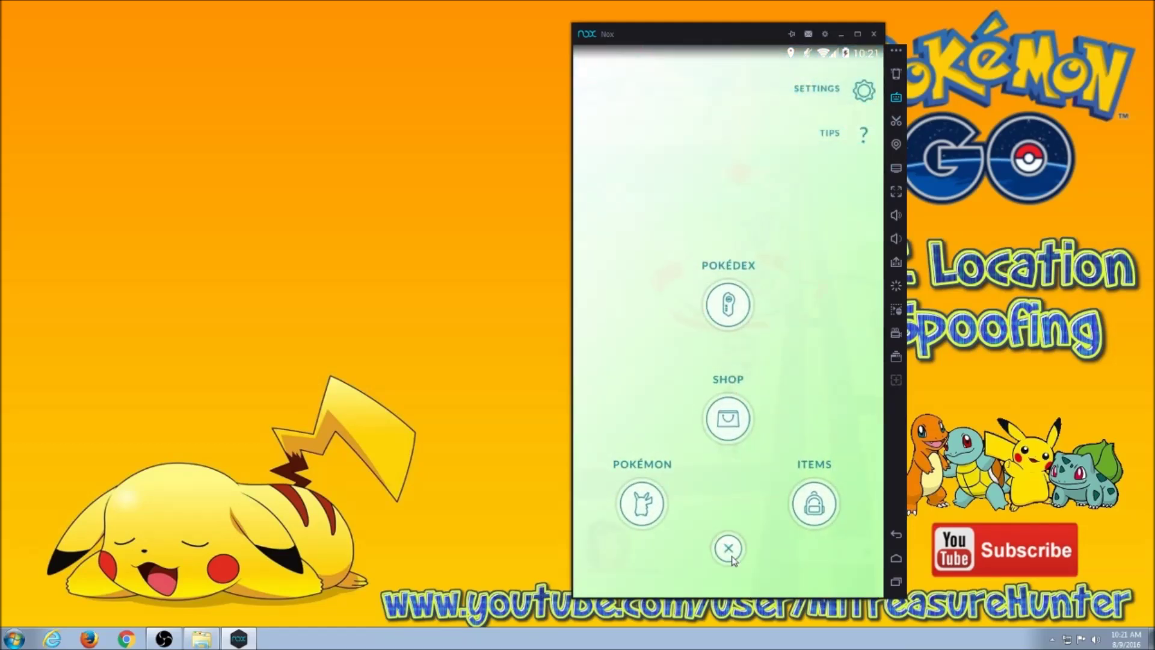
{"action": "left_click", "coordinate": [866, 91]}
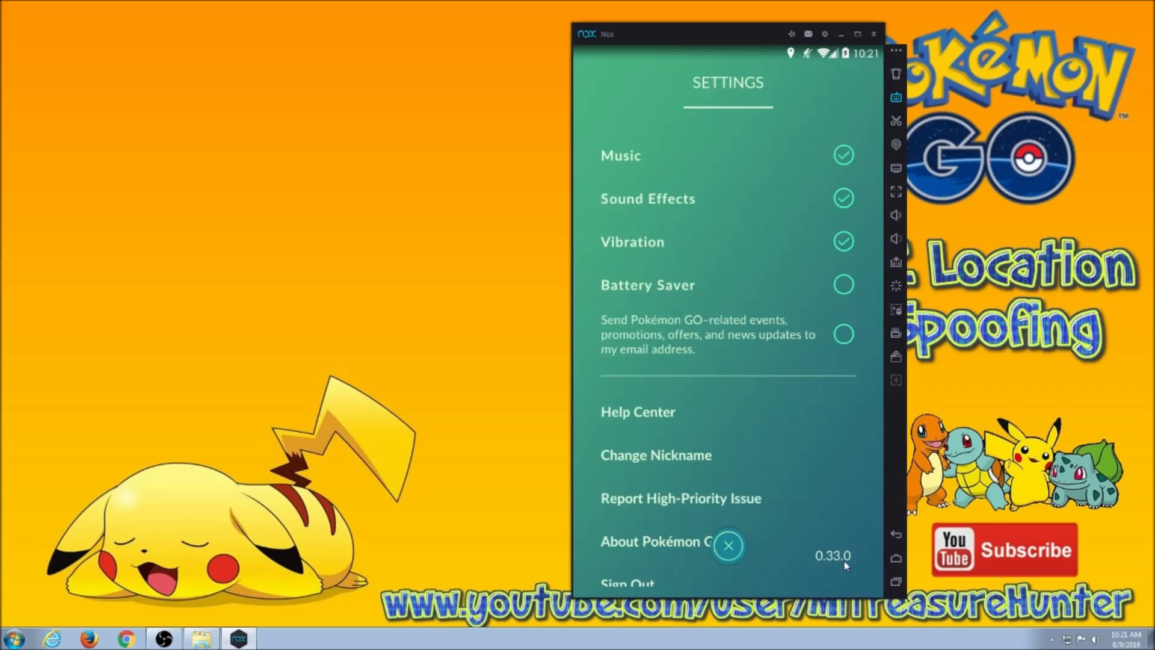
{"action": "left_click", "coordinate": [729, 546]}
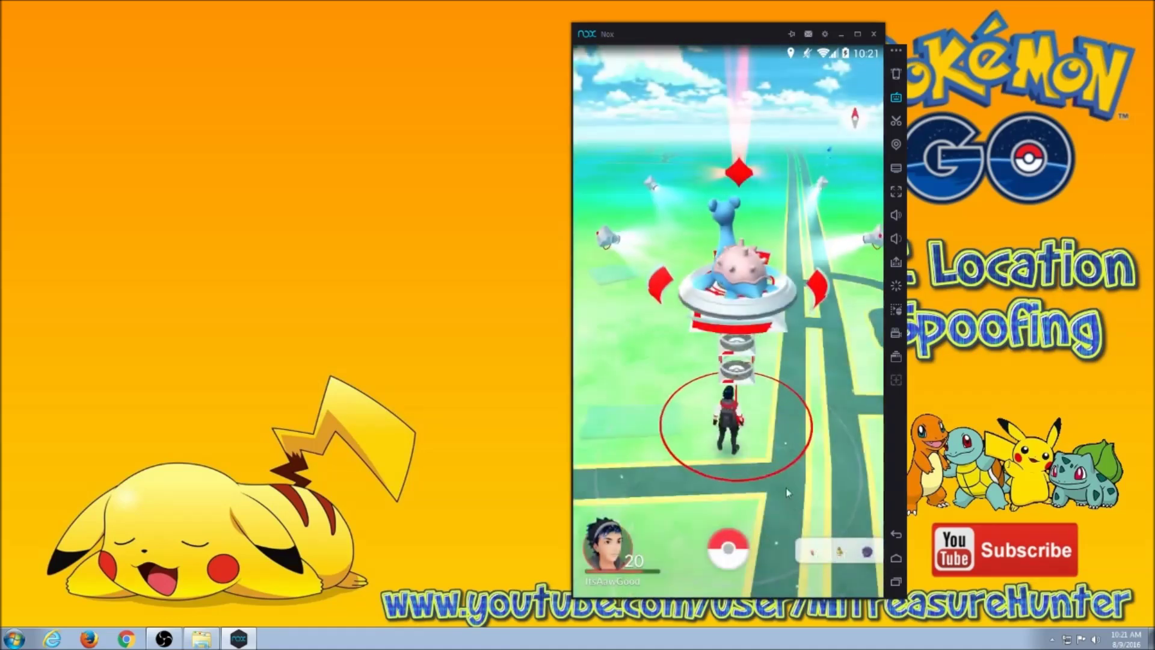
Step: Check the item bag, then exit Pokémon GO to the home screen
{"action": "left_click", "coordinate": [724, 553]}
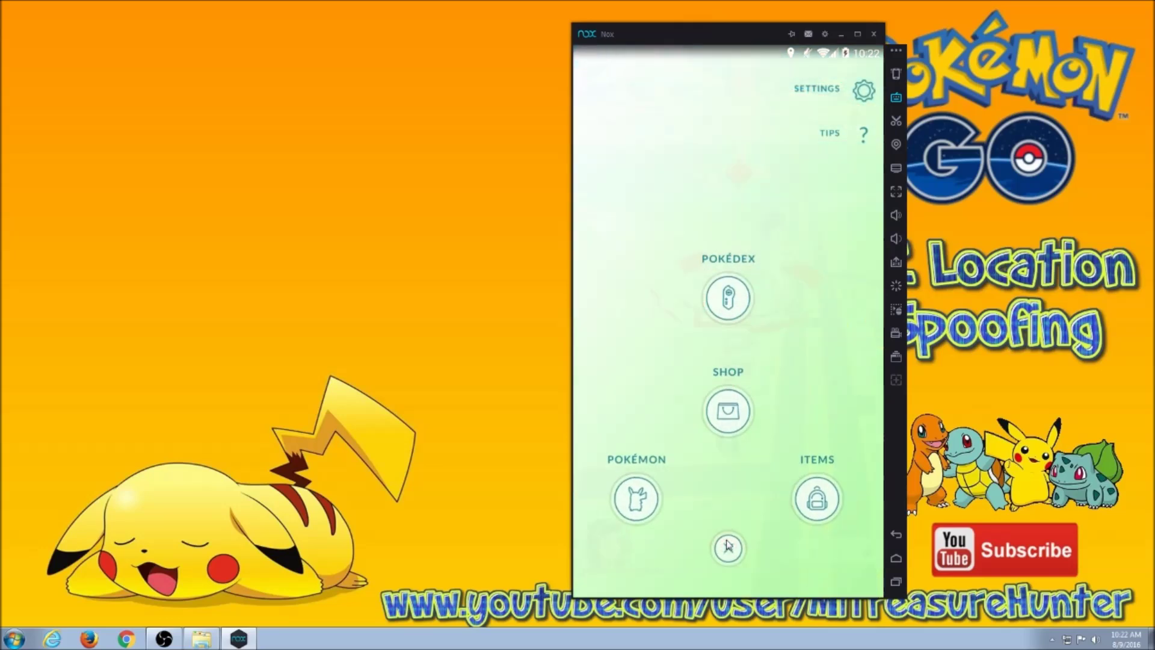
{"action": "left_click", "coordinate": [817, 504]}
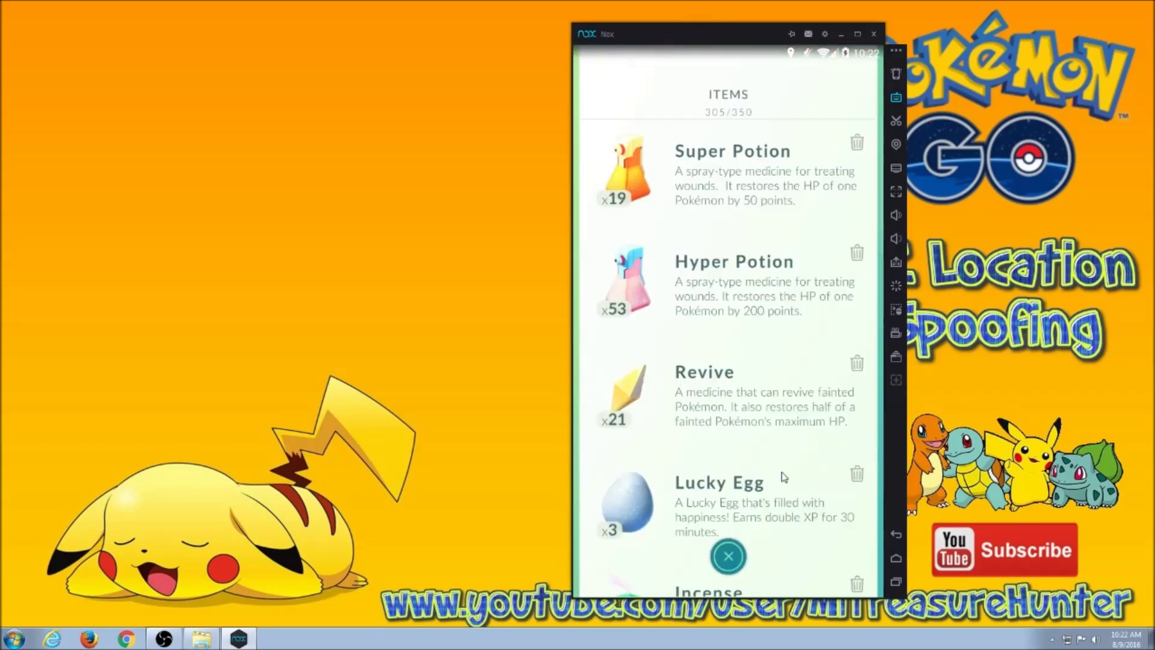
{"action": "left_click", "coordinate": [730, 557]}
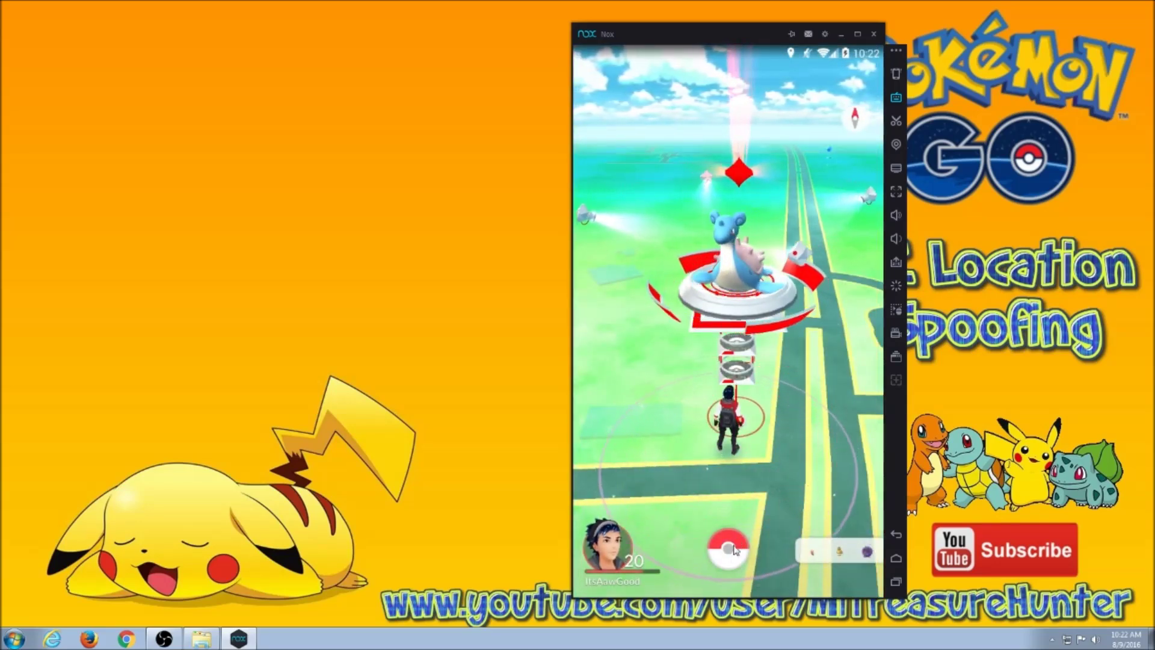
{"action": "left_click", "coordinate": [734, 549]}
{"action": "left_click", "coordinate": [735, 550]}
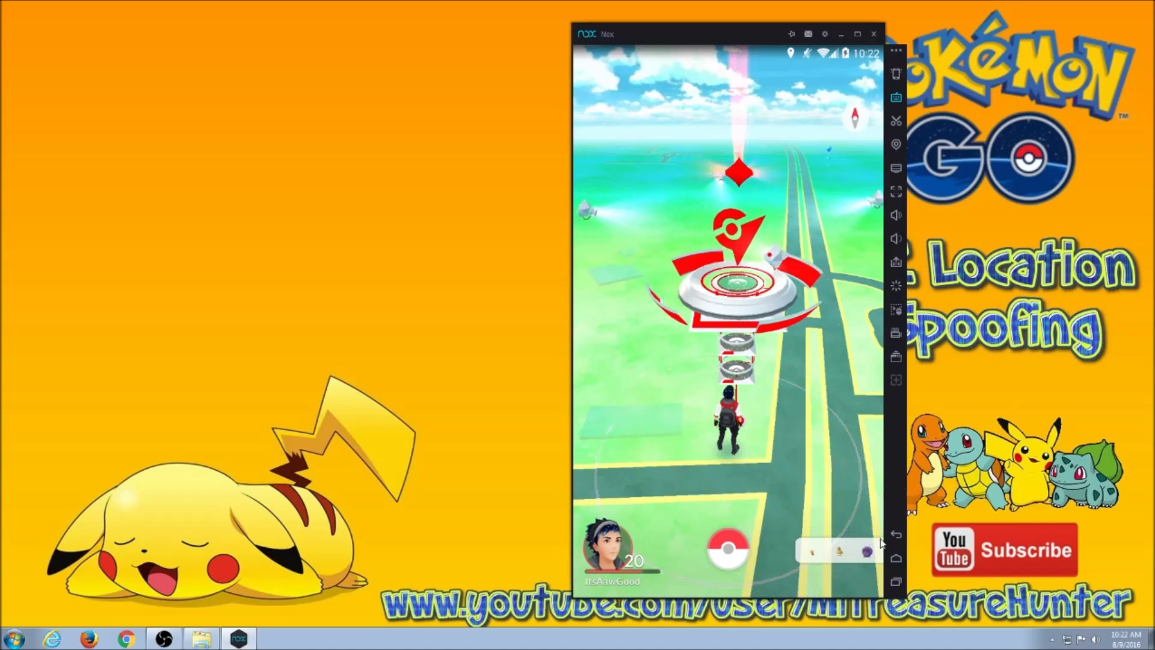
{"action": "left_click", "coordinate": [898, 556]}
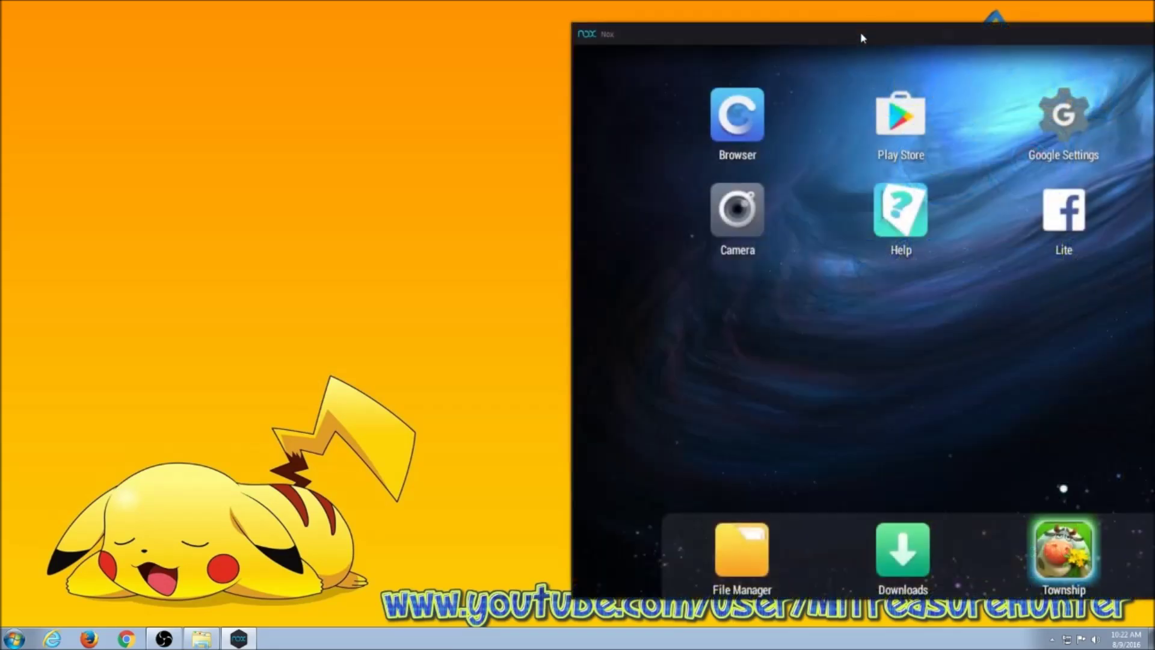
Step: Drag the Nox window back to the left side of the desktop
{"action": "left_click_drag", "start_coordinate": [860, 31], "coordinate": [376, 22]}
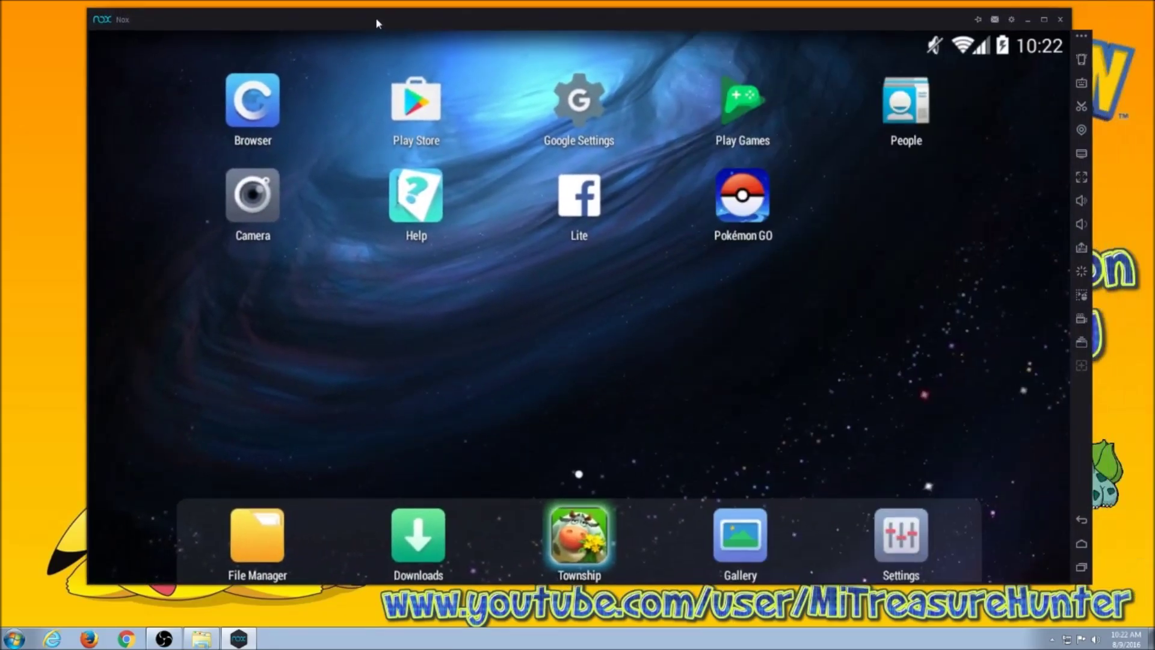